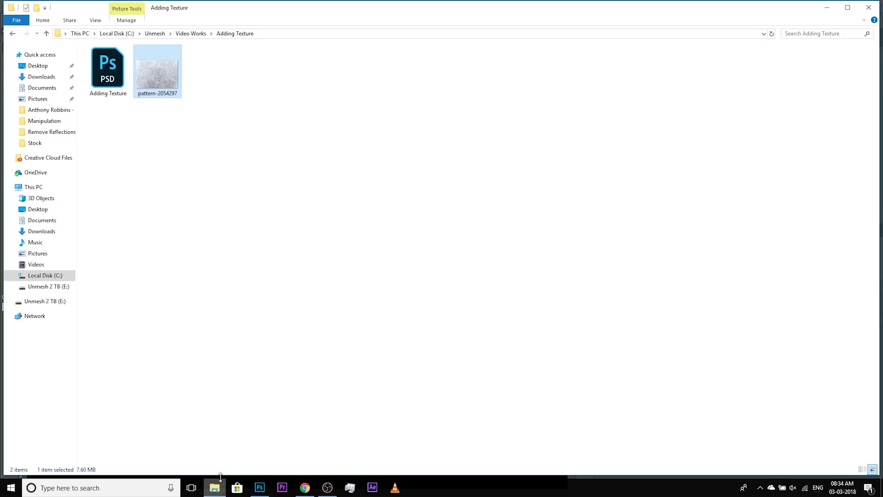
# Step: Drag the pattern-2054297 ice image from the Adding Texture folder onto the portrait canvas
pyautogui.moveTo(157, 92); pyautogui.dragTo(291, 258)
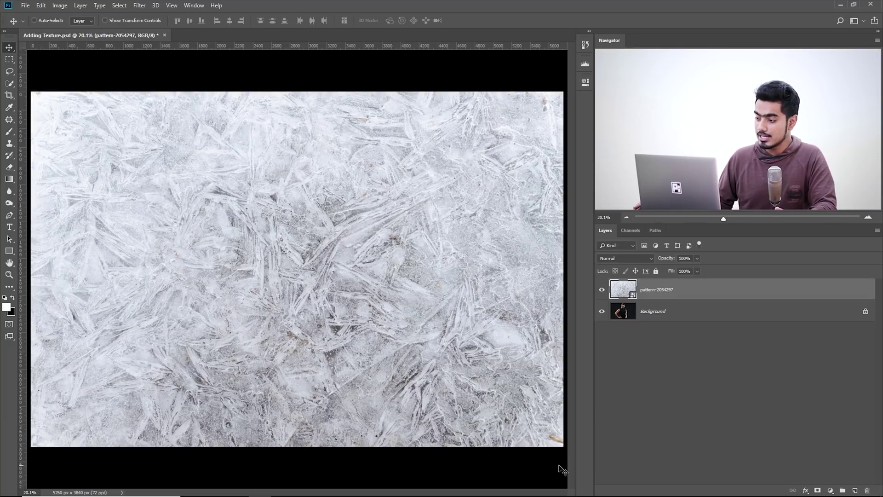
pyautogui.rightClick(705, 293)
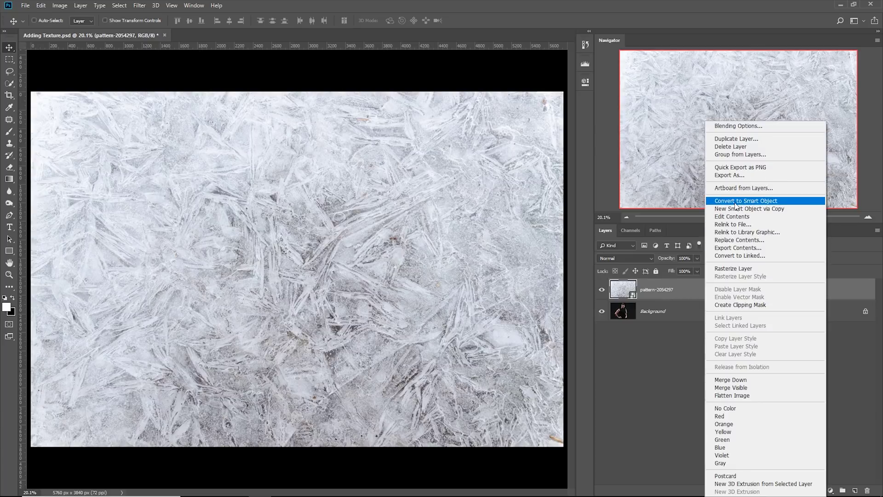
pyautogui.click(687, 292)
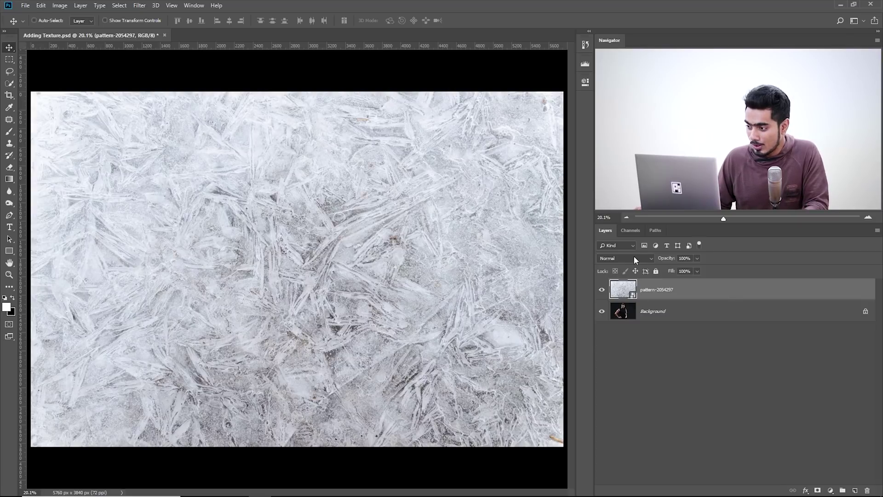
# Step: Preview blend modes for the pattern-2054297 texture layer and settle on Soft Light
pyautogui.click(634, 255)
pyautogui.click(634, 256)
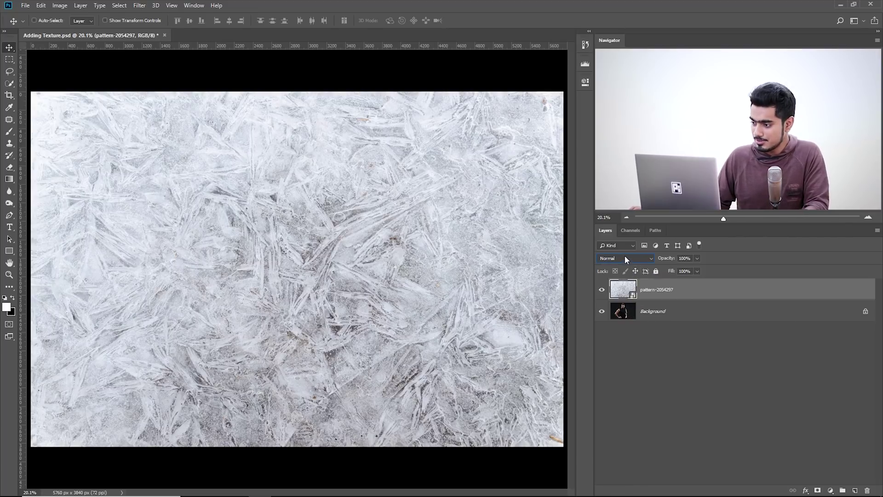
pyautogui.scroll(-4, 625, 259)
pyautogui.scroll(-6, 625, 258)
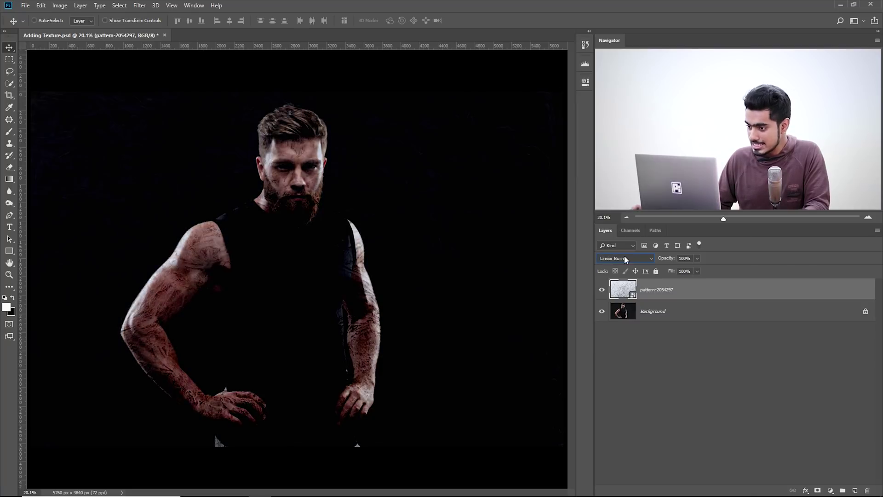
pyautogui.scroll(-4, 625, 258)
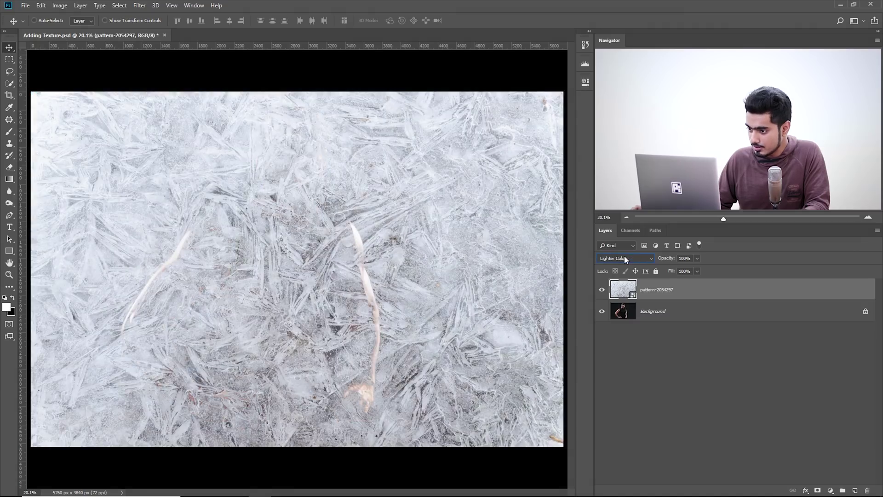
pyautogui.scroll(-4, 625, 259)
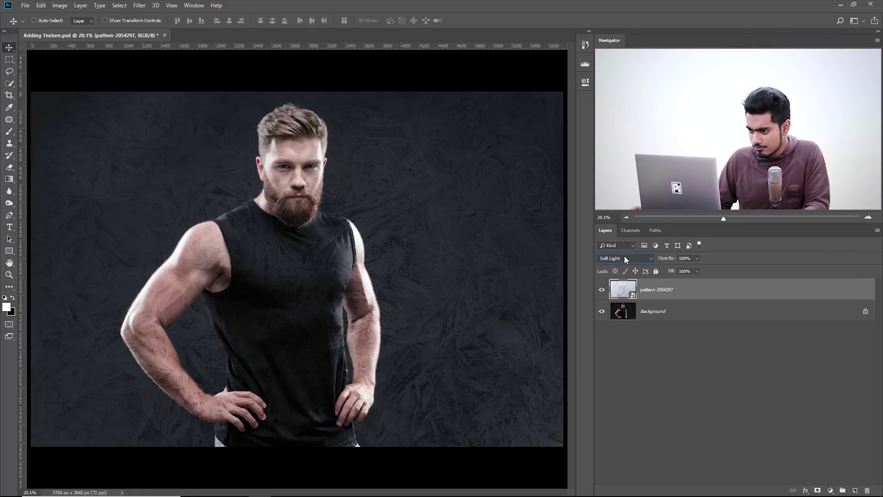
pyautogui.scroll(3, 624, 258)
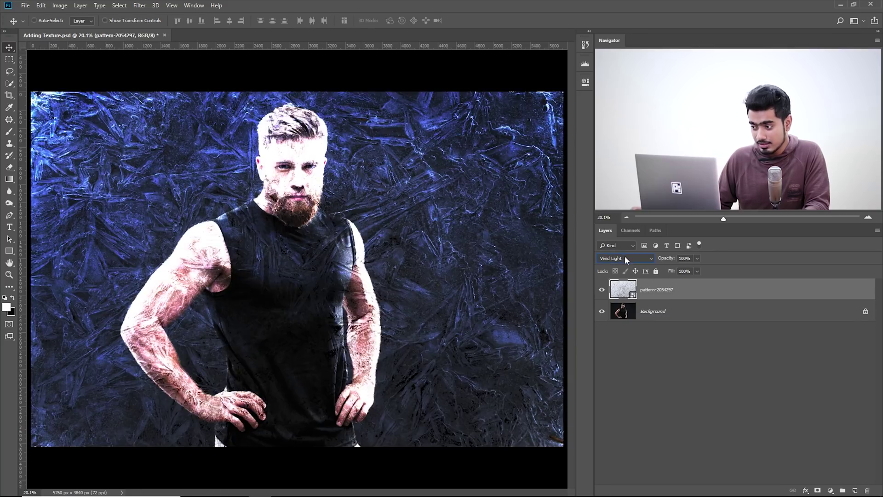
pyautogui.scroll(-2, 625, 258)
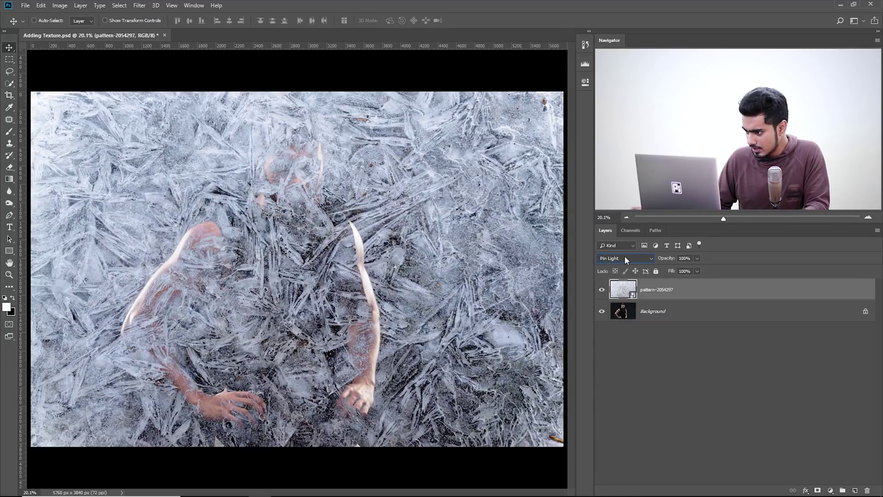
pyautogui.click(625, 259)
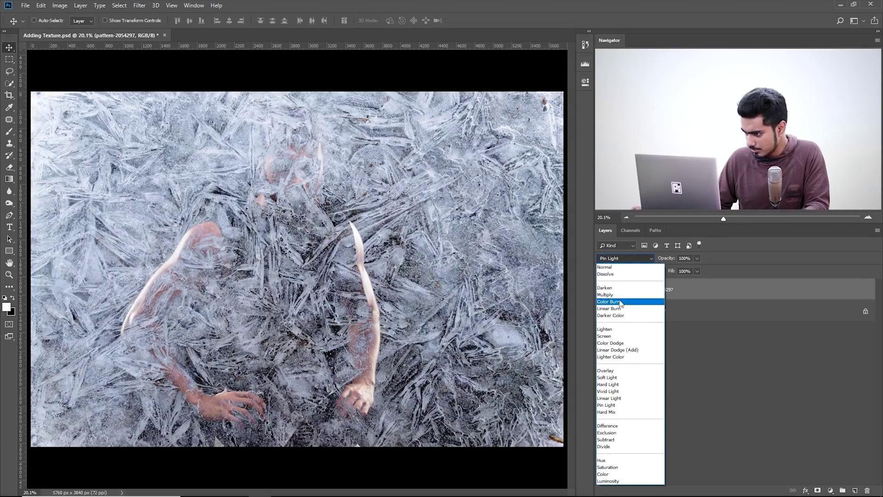
pyautogui.click(621, 343)
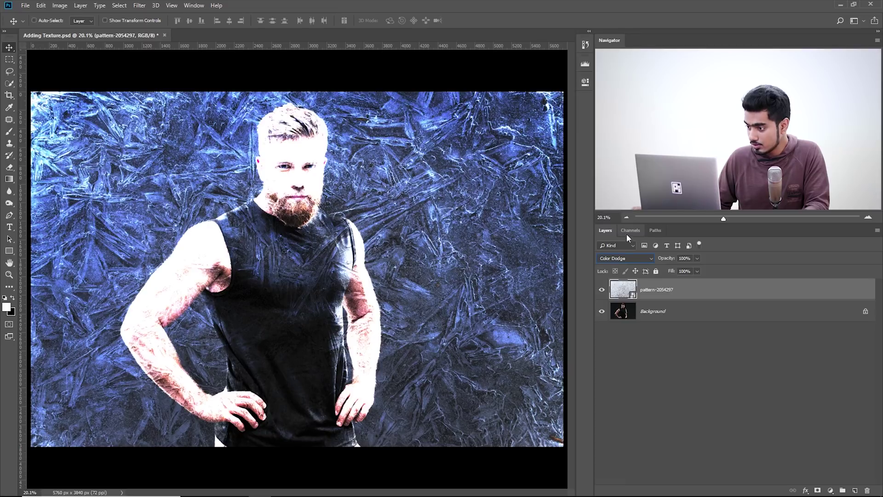
pyautogui.scroll(-6, 624, 260)
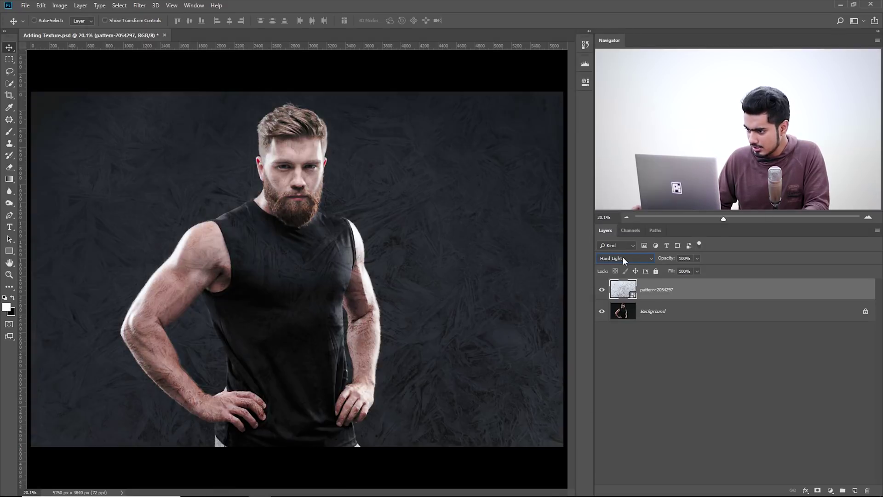
pyautogui.scroll(2, 623, 256)
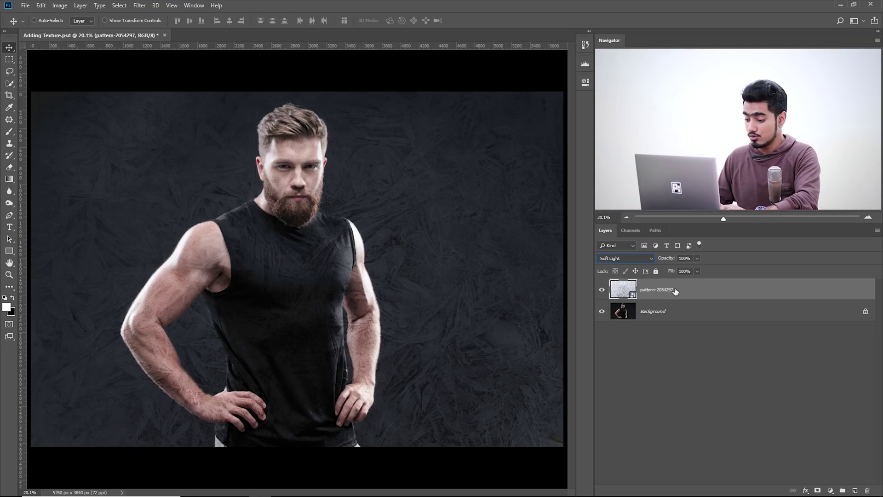
# Step: Duplicate the pattern-2054297 texture layer into a second Soft Light copy
pyautogui.hotkey('ctrl', 'j')
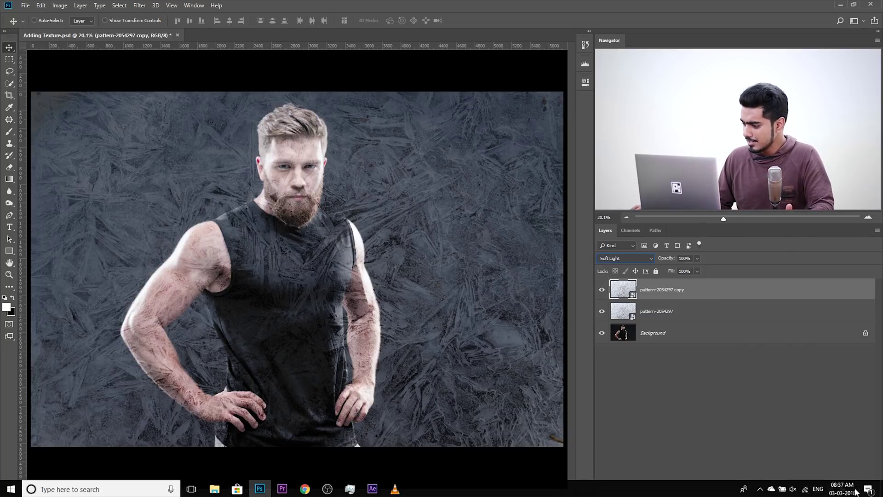
# Step: Add a Levels adjustment layer with input levels 20, 1.00 and 175
pyautogui.click(830, 491)
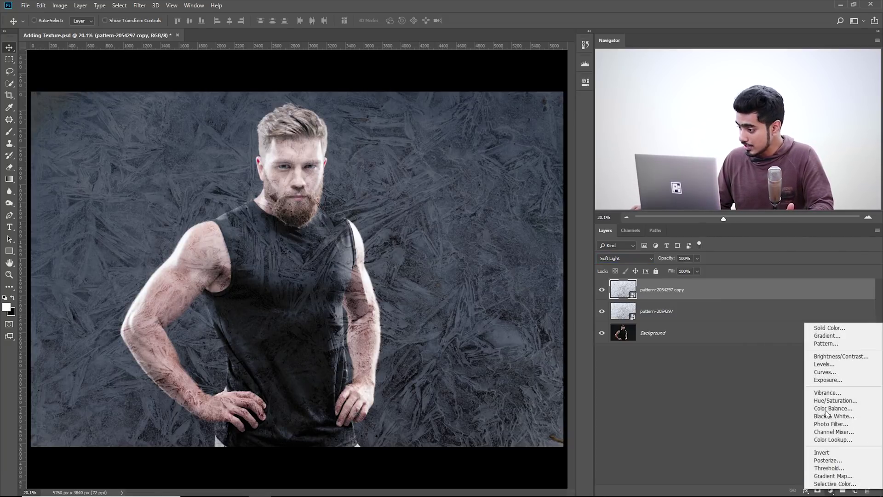
pyautogui.click(824, 364)
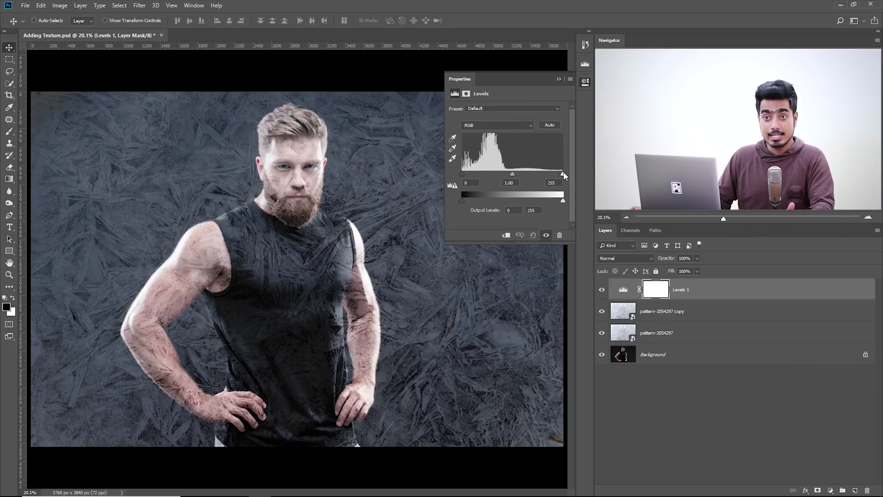
pyautogui.moveTo(564, 174); pyautogui.dragTo(532, 173)
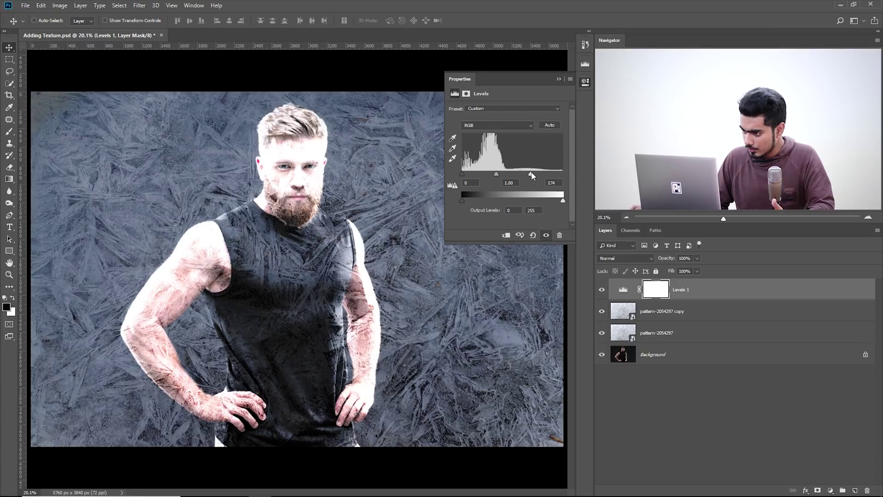
pyautogui.moveTo(532, 174)
pyautogui.mouseDown()
pyautogui.moveTo(521, 174)
pyautogui.moveTo(534, 175)
pyautogui.mouseUp()
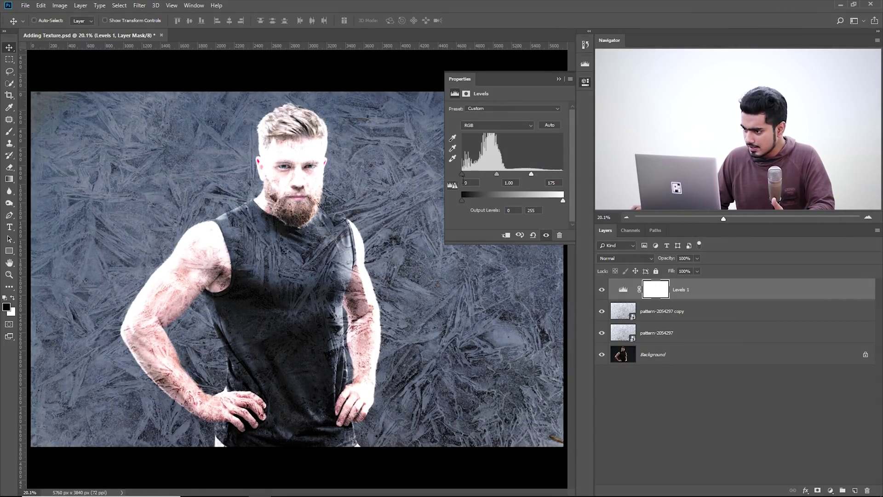
pyautogui.moveTo(464, 176); pyautogui.dragTo(470, 173)
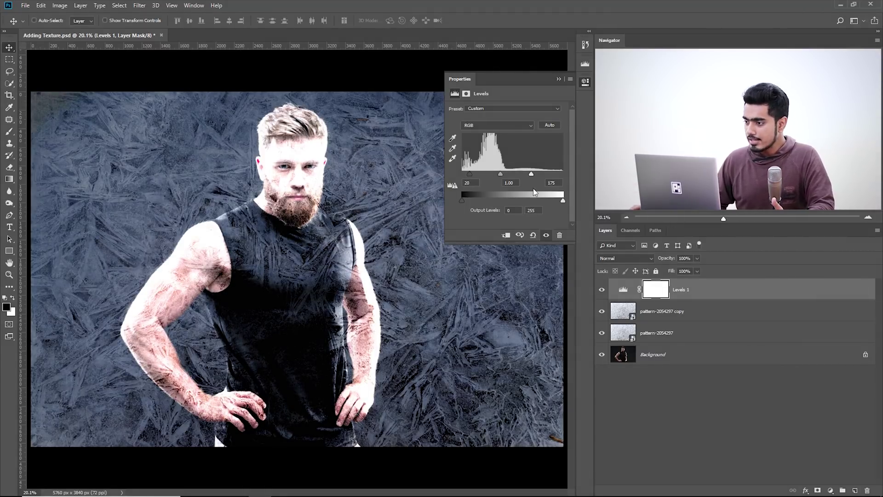
pyautogui.click(559, 80)
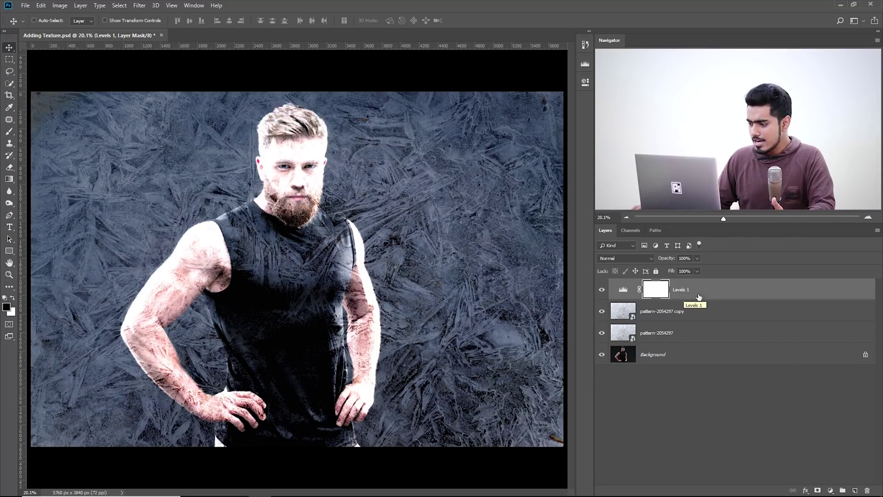
# Step: Add a second Levels layer that darkens the whole image to output 65
pyautogui.click(830, 490)
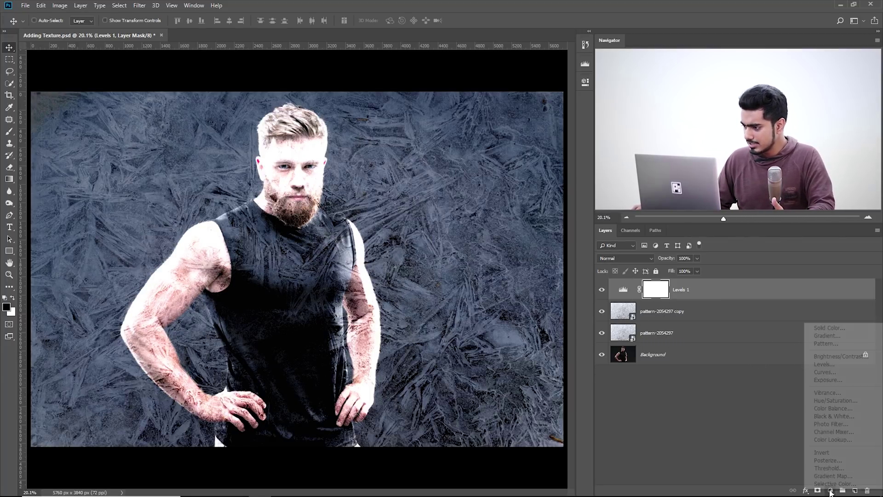
pyautogui.click(826, 364)
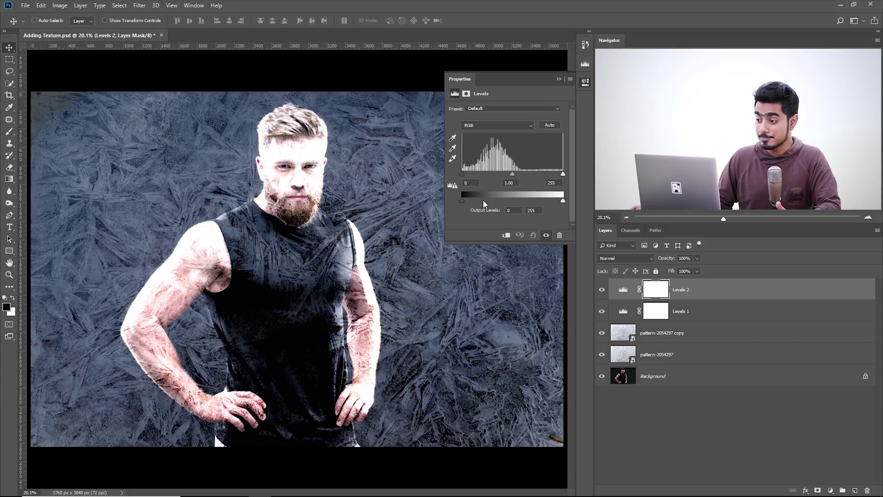
pyautogui.moveTo(562, 201); pyautogui.dragTo(487, 204)
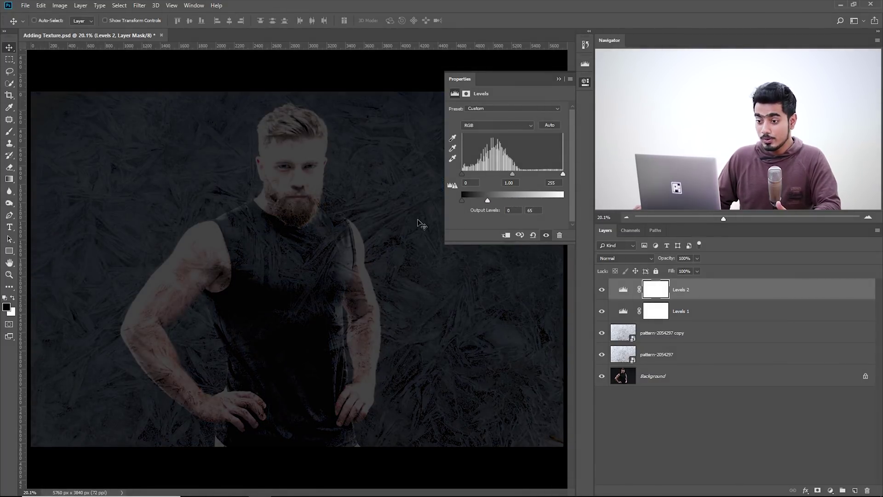
# Step: Paint a large soft black spot, about 2295 px, into its mask over the man's upper body
pyautogui.click(9, 131)
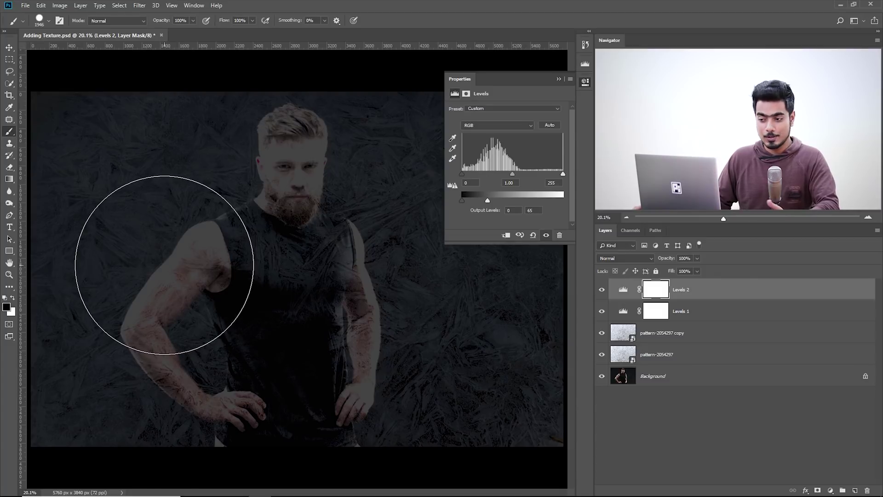
pyautogui.moveTo(258, 236)
pyautogui.mouseDown()
pyautogui.moveTo(278, 236)
pyautogui.moveTo(277, 329)
pyautogui.mouseUp()
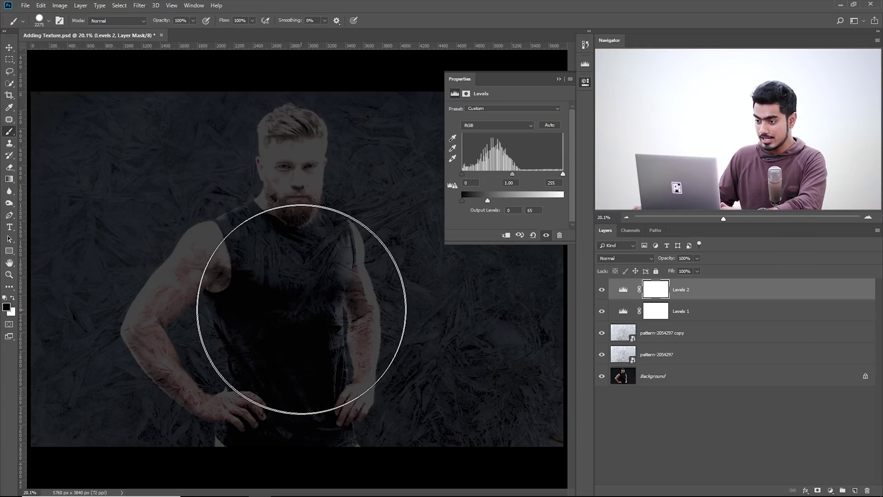
pyautogui.click(298, 252)
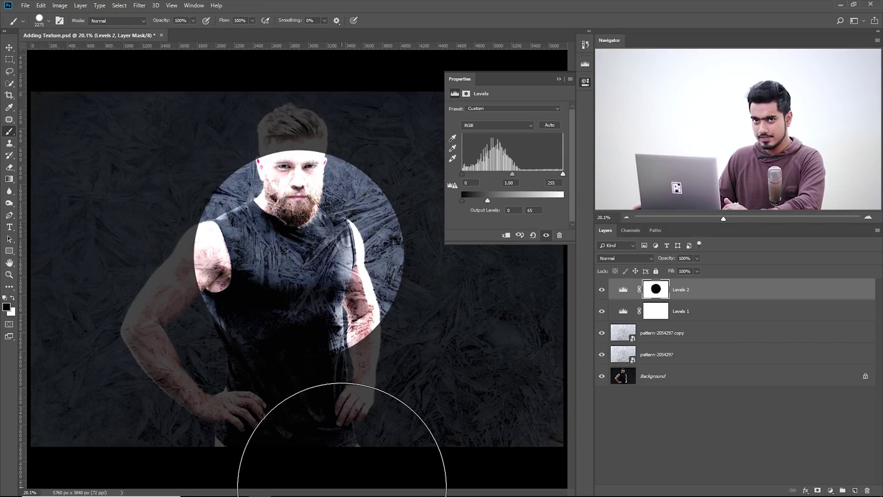
# Step: Distort the round mask patch, stretching its top upward and its bottom corners outward
pyautogui.hotkey('ctrl', 't')
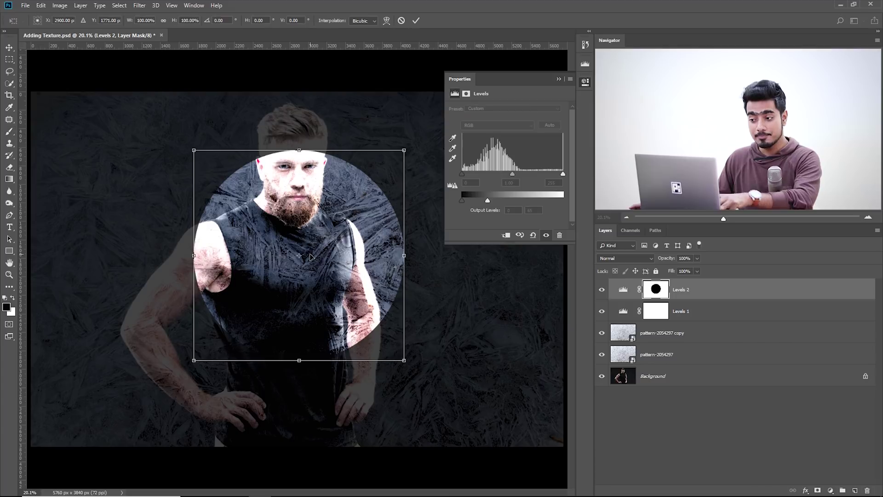
pyautogui.rightClick(316, 199)
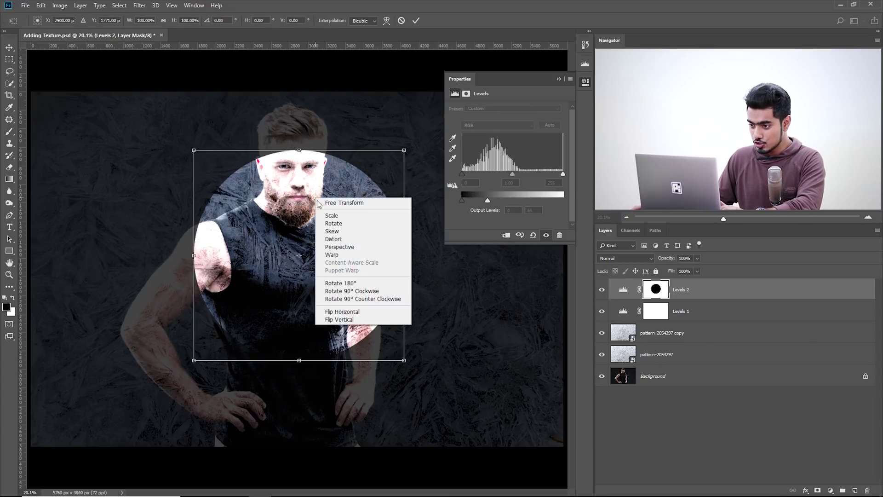
pyautogui.click(343, 241)
pyautogui.moveTo(193, 150); pyautogui.dragTo(207, 47)
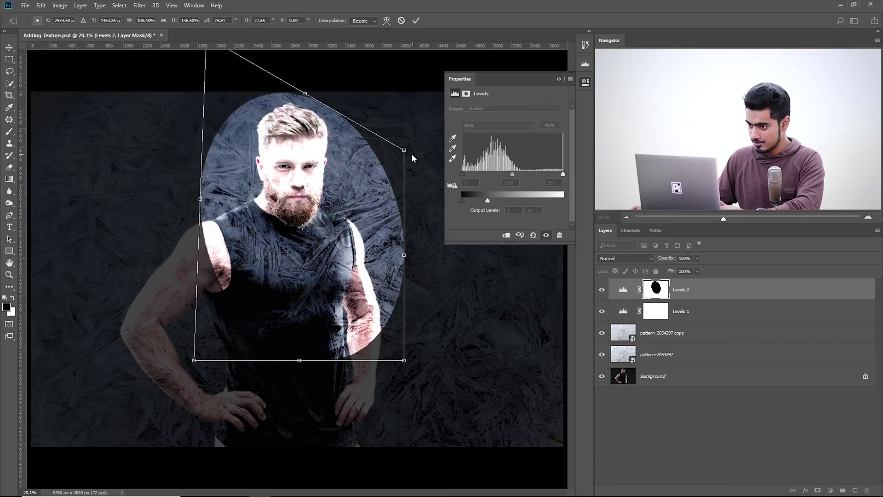
pyautogui.moveTo(410, 153); pyautogui.dragTo(381, 57)
pyautogui.hotkey('ctrl', '-')
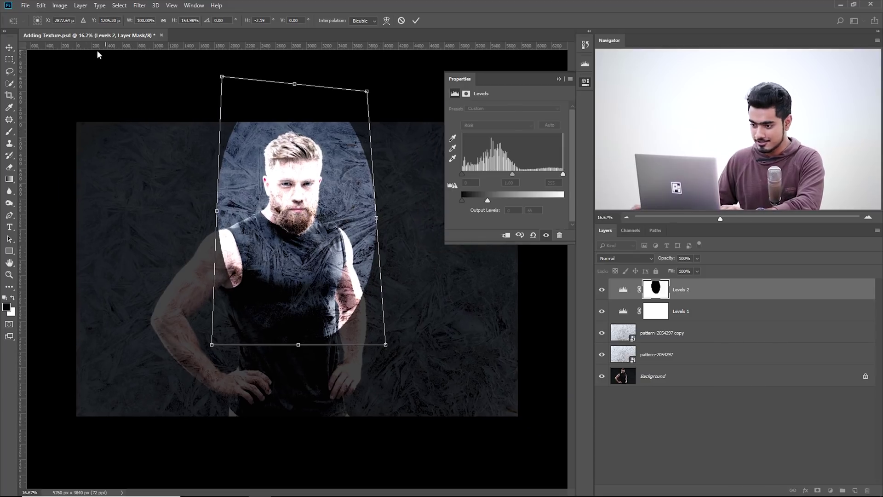
pyautogui.moveTo(211, 345); pyautogui.dragTo(152, 460)
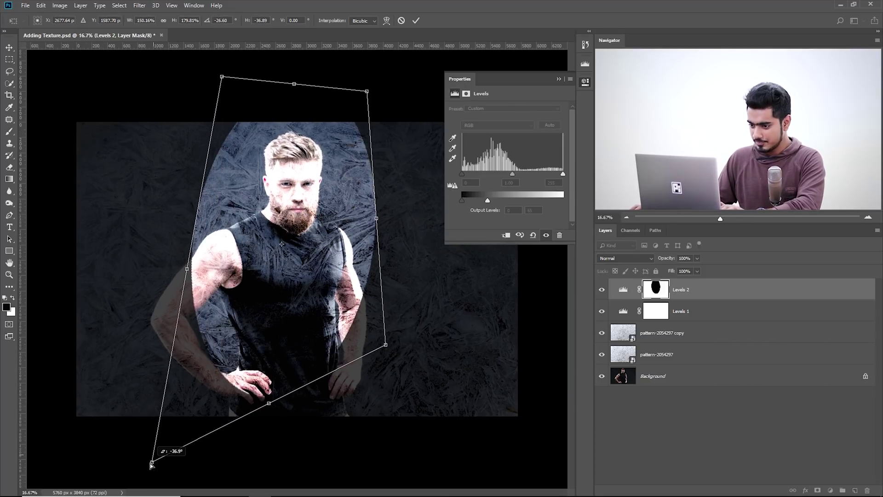
pyautogui.moveTo(386, 345); pyautogui.dragTo(458, 465)
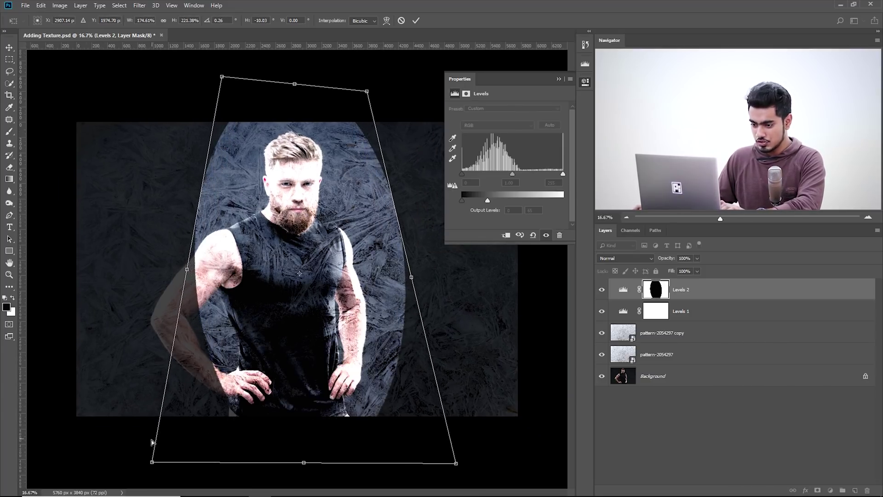
pyautogui.moveTo(154, 470); pyautogui.dragTo(79, 495)
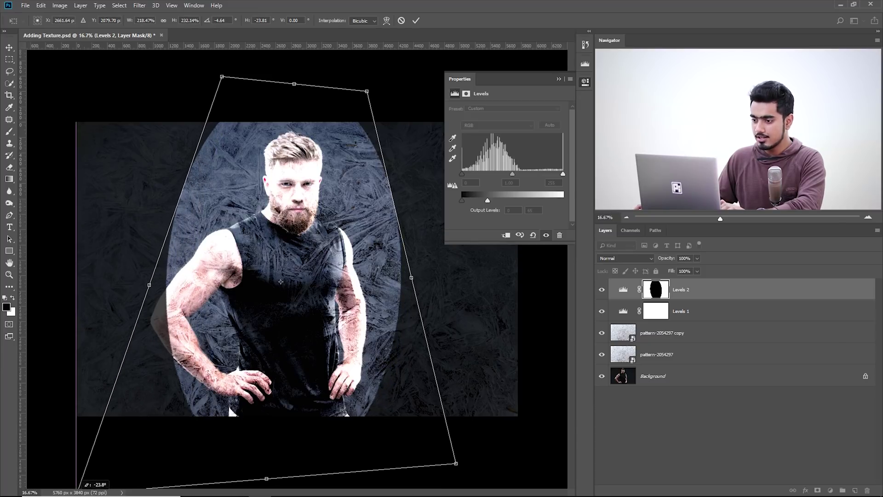
# Step: Refine the corners into a tall tapering spotlight shape over the man and apply it
pyautogui.hotkey('ctrl', '-')
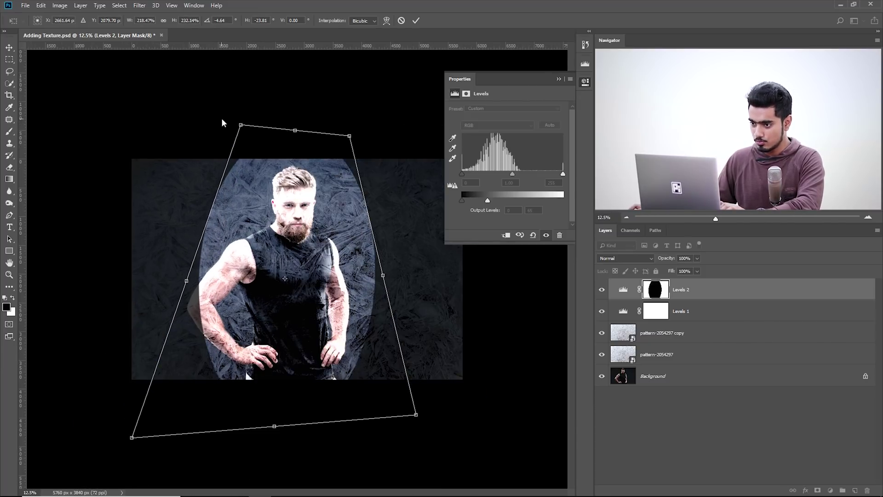
pyautogui.moveTo(243, 124); pyautogui.dragTo(290, 74)
pyautogui.hotkey('ctrl', '-')
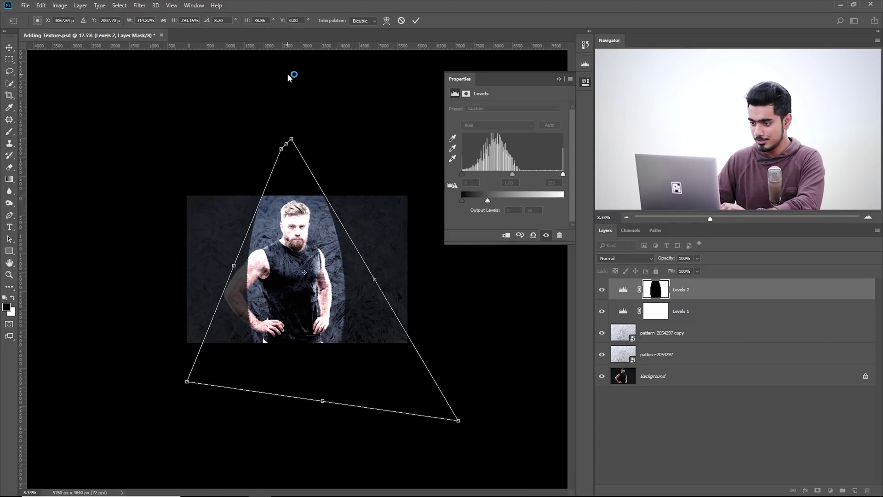
pyautogui.moveTo(419, 385); pyautogui.dragTo(474, 458)
pyautogui.moveTo(380, 316); pyautogui.dragTo(381, 318)
pyautogui.moveTo(472, 456); pyautogui.dragTo(426, 445)
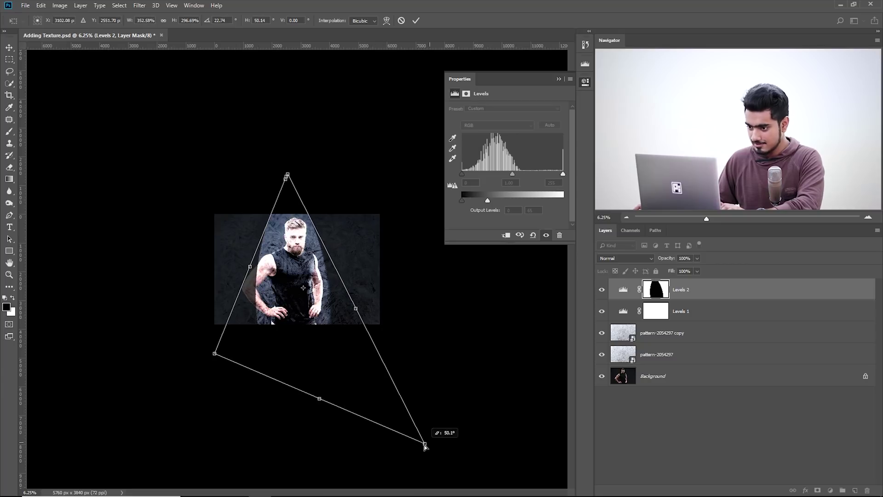
pyautogui.moveTo(214, 353); pyautogui.dragTo(207, 349)
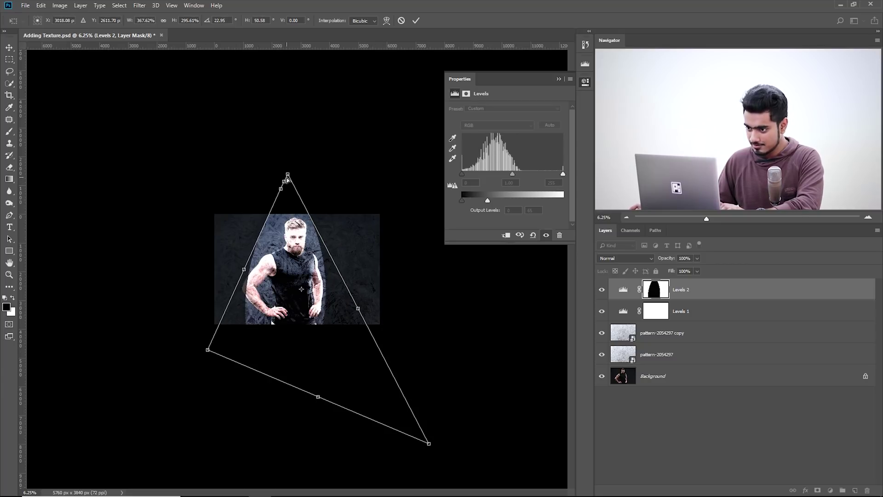
pyautogui.moveTo(285, 183); pyautogui.dragTo(281, 189)
pyautogui.moveTo(207, 350); pyautogui.dragTo(182, 386)
pyautogui.moveTo(282, 191); pyautogui.dragTo(285, 194)
pyautogui.hotkey('ctrl', '+')
pyautogui.hotkey('ctrl', '+')
pyautogui.hotkey('ctrl', '+')
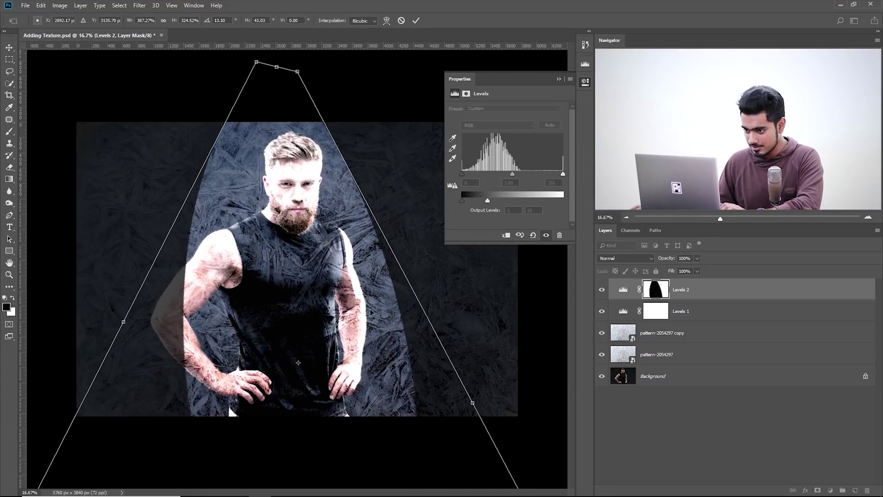
pyautogui.moveTo(372, 313); pyautogui.dragTo(366, 316)
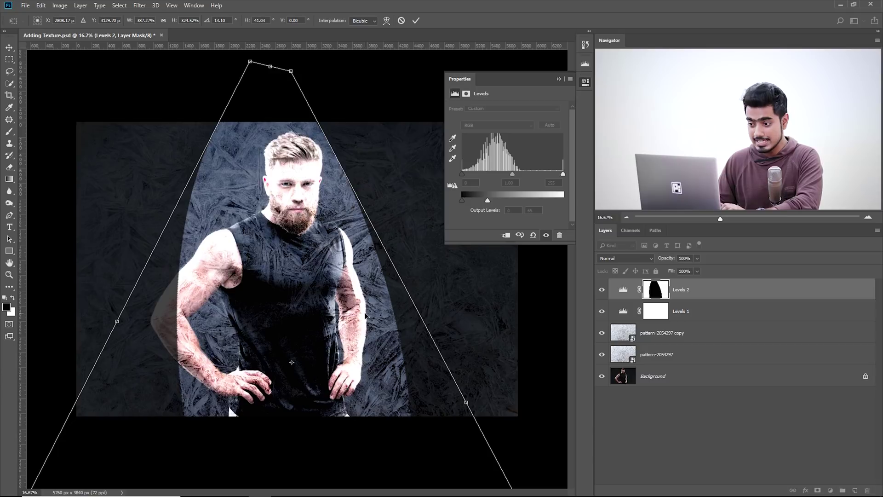
pyautogui.press('Return')
# Step: Rotate the spotlight mask shape slightly clockwise
pyautogui.press('b')
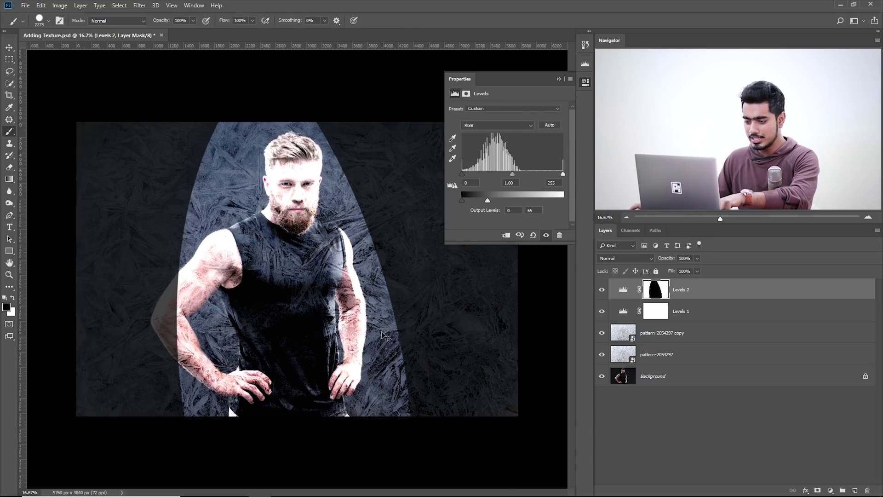
pyautogui.hotkey('ctrl', 't')
pyautogui.moveTo(425, 60); pyautogui.dragTo(443, 78)
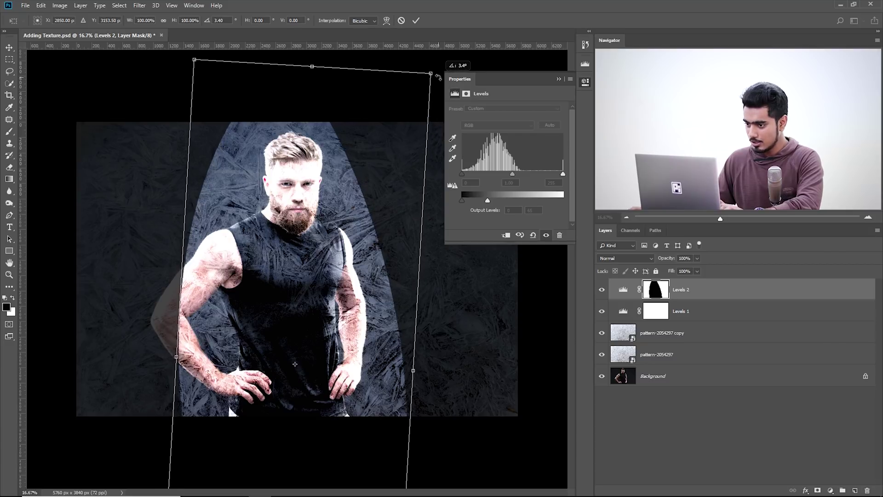
pyautogui.press('Return')
pyautogui.press('b')
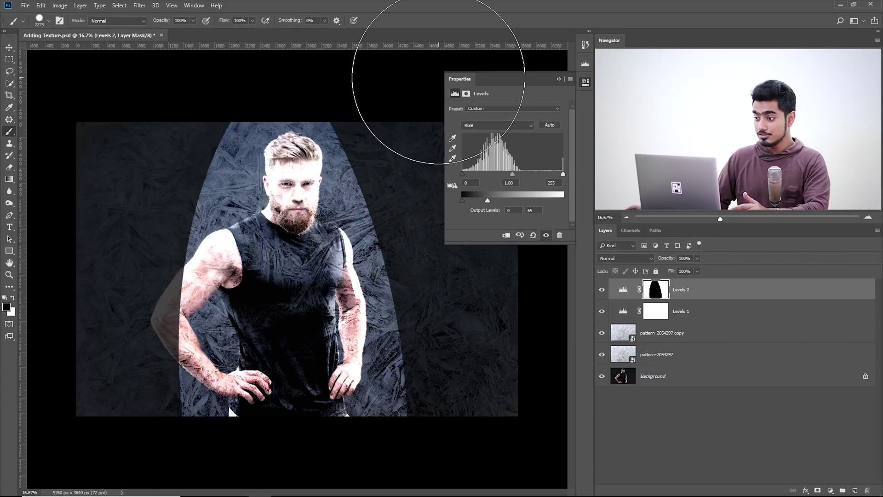
# Step: Feather the Levels 2 mask by 200 px in its Properties
pyautogui.click(653, 289)
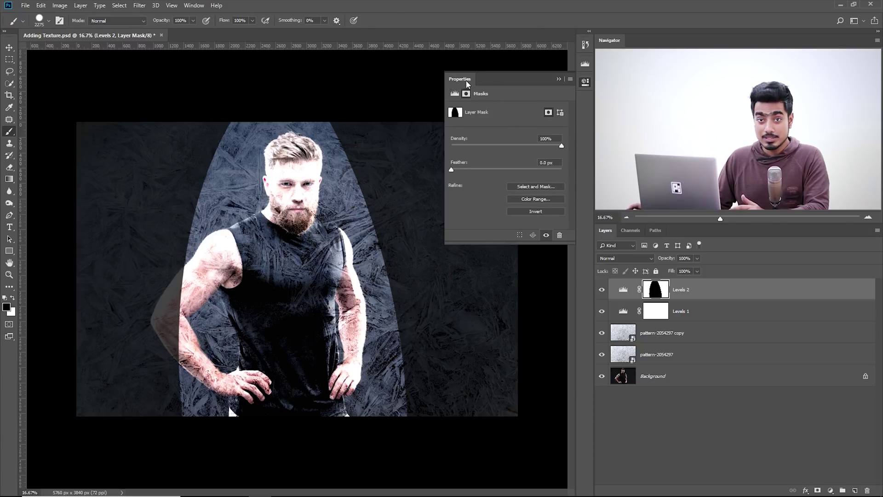
pyautogui.click(194, 5)
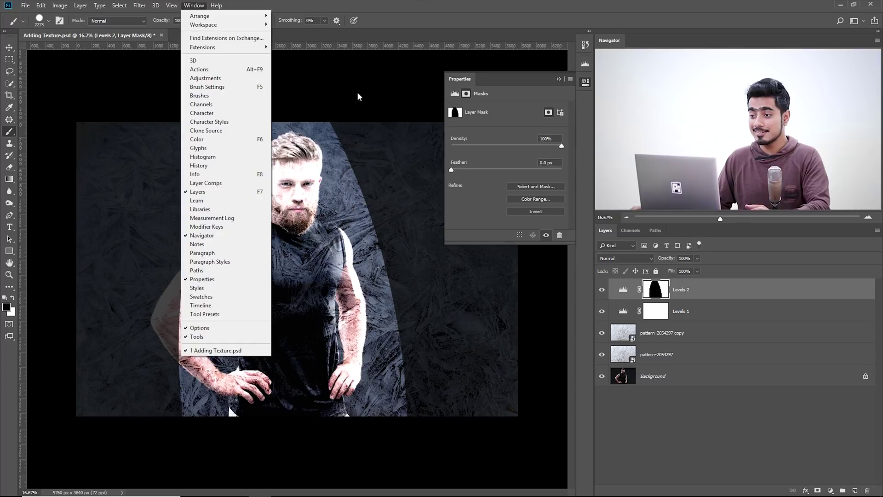
pyautogui.click(413, 25)
pyautogui.moveTo(482, 170); pyautogui.dragTo(541, 172)
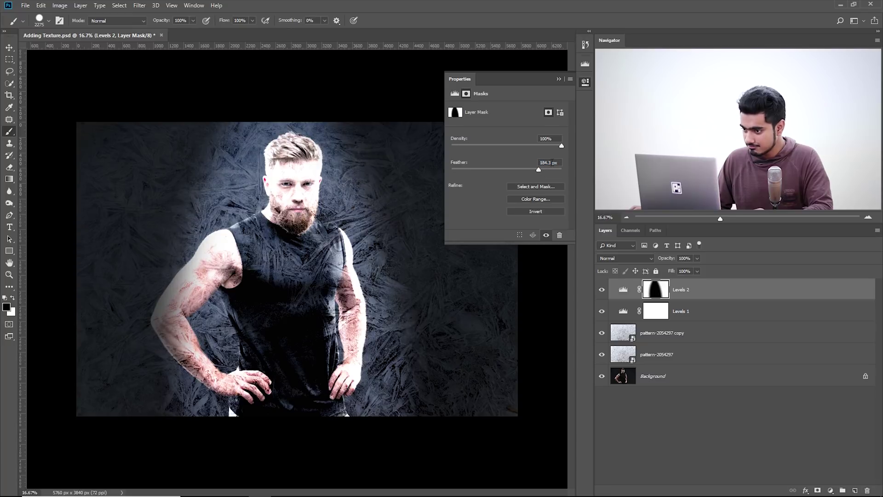
pyautogui.write('200')
pyautogui.press('Return')
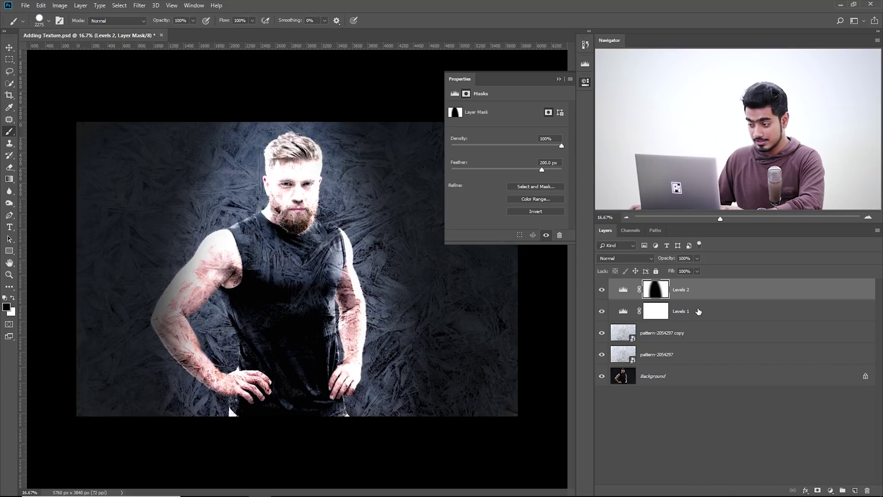
# Step: Group Levels 2, Levels 1 and both pattern-2054297 layers into Group 1
pyautogui.keyDown('shift'); pyautogui.click(700, 312); pyautogui.keyUp('shift')
pyautogui.keyDown('shift'); pyautogui.click(700, 336); pyautogui.keyUp('shift')
pyautogui.keyDown('shift'); pyautogui.click(701, 359); pyautogui.keyUp('shift')
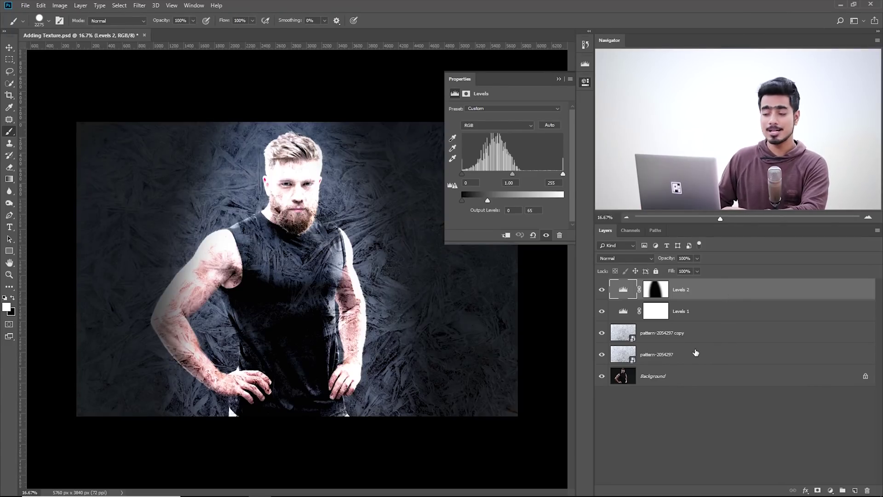
pyautogui.keyDown('shift'); pyautogui.click(696, 353); pyautogui.keyUp('shift')
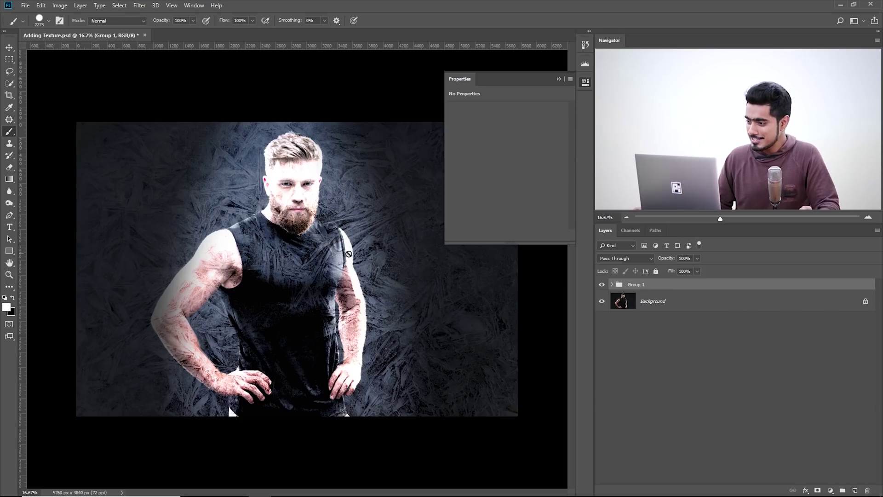
# Step: Hide Group 1, pick the Background layer, and select the man with Quick Selection
pyautogui.click(602, 284)
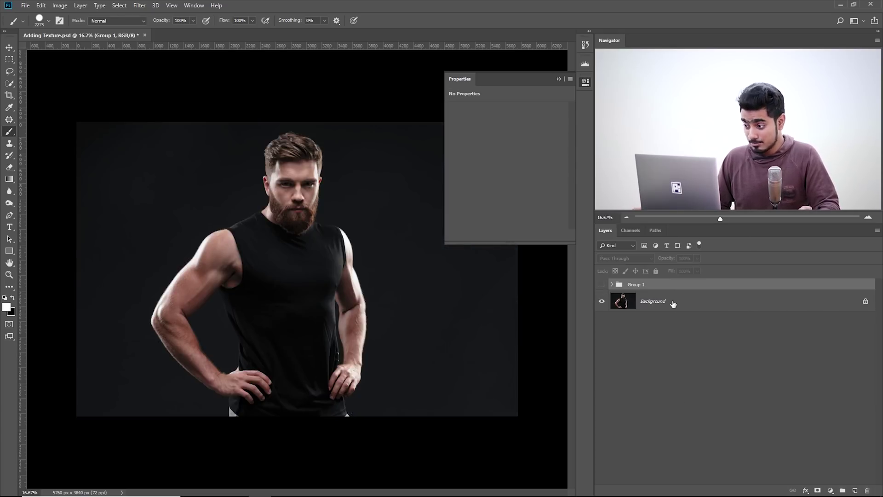
pyautogui.click(674, 303)
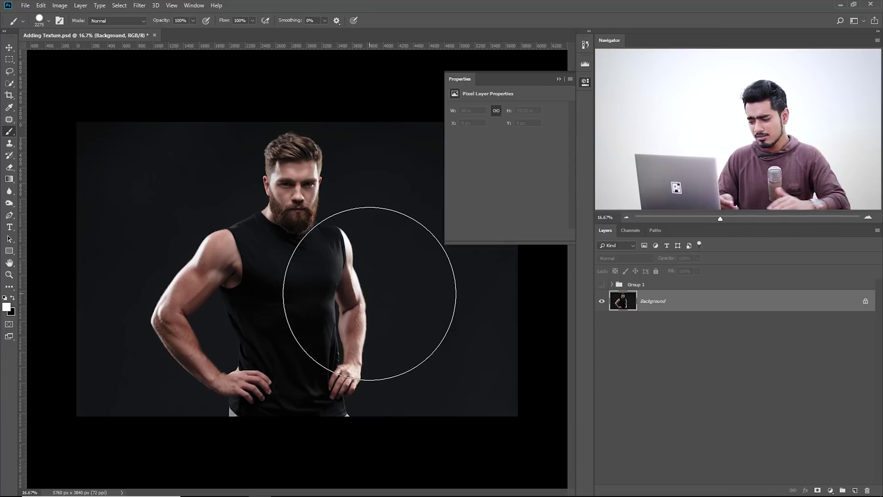
pyautogui.hotkey('ctrl', '+')
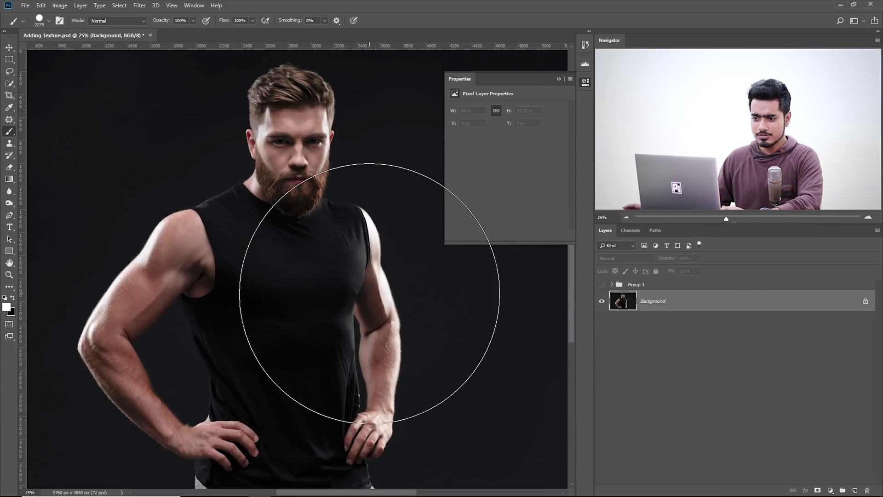
pyautogui.click(9, 84)
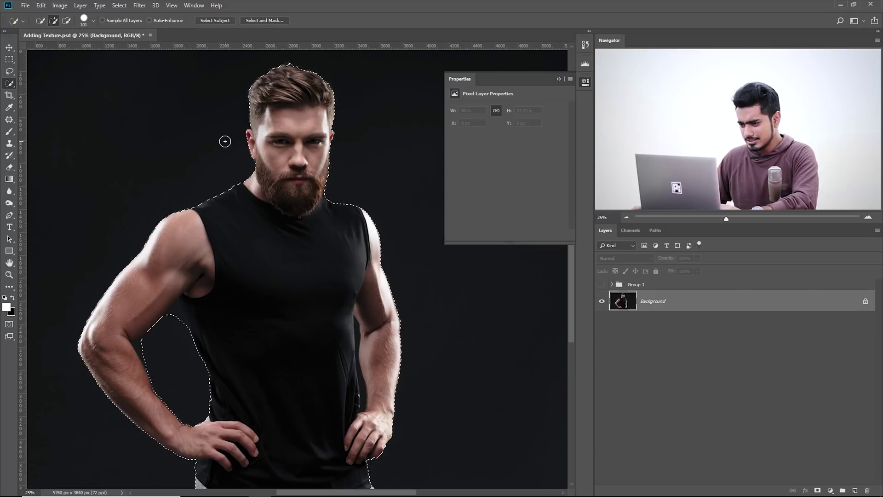
pyautogui.hotkey('ctrl', '-')
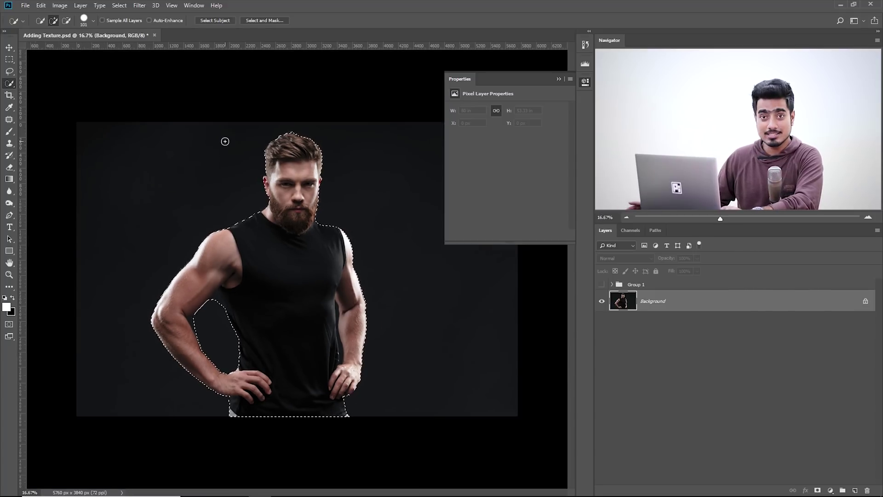
# Step: Show Group 1 with an inverted mask from the man selection, feathered to 96.3 px
pyautogui.click(634, 286)
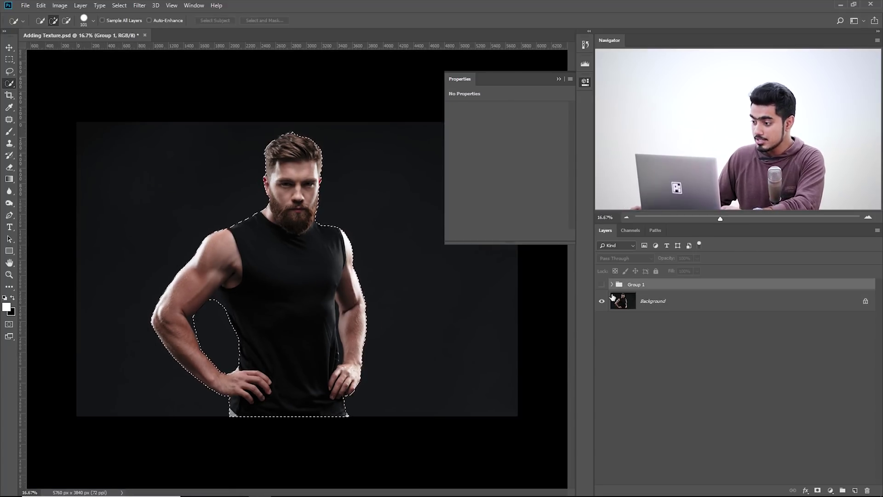
pyautogui.click(602, 284)
pyautogui.click(818, 491)
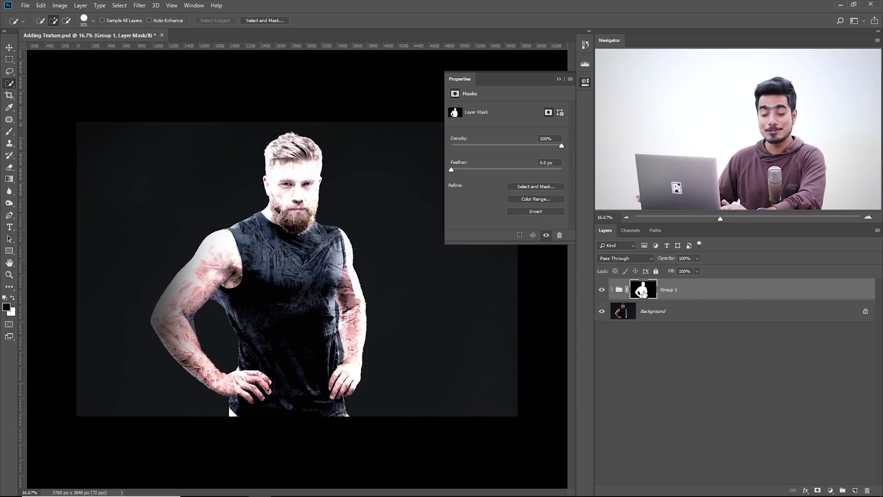
pyautogui.hotkey('ctrl', 'i')
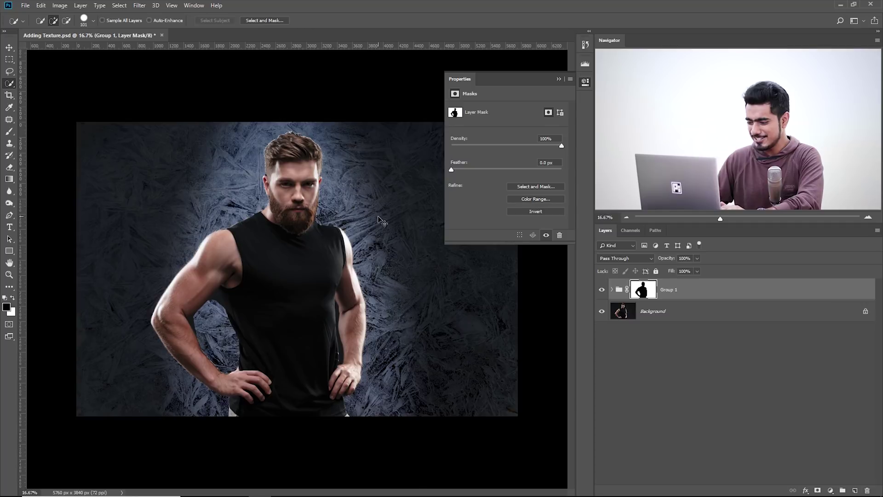
pyautogui.hotkey('ctrl', '+')
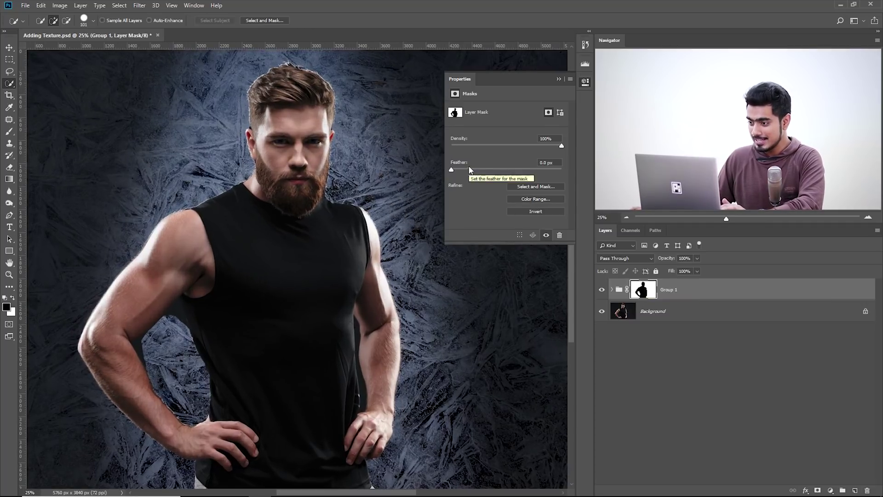
pyautogui.moveTo(471, 170); pyautogui.dragTo(522, 171)
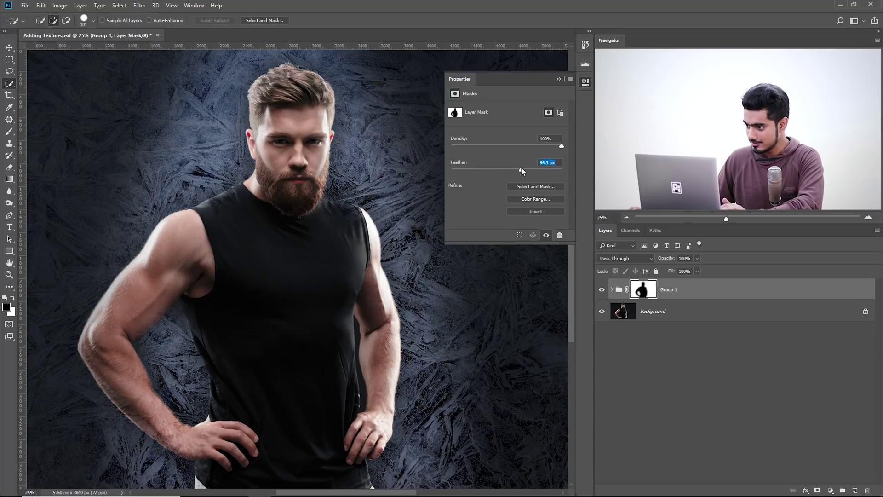
# Step: Enter an 80 px feather on Group 1's mask, then zoom in and out to check the blend
pyautogui.write('80')
pyautogui.press('Return')
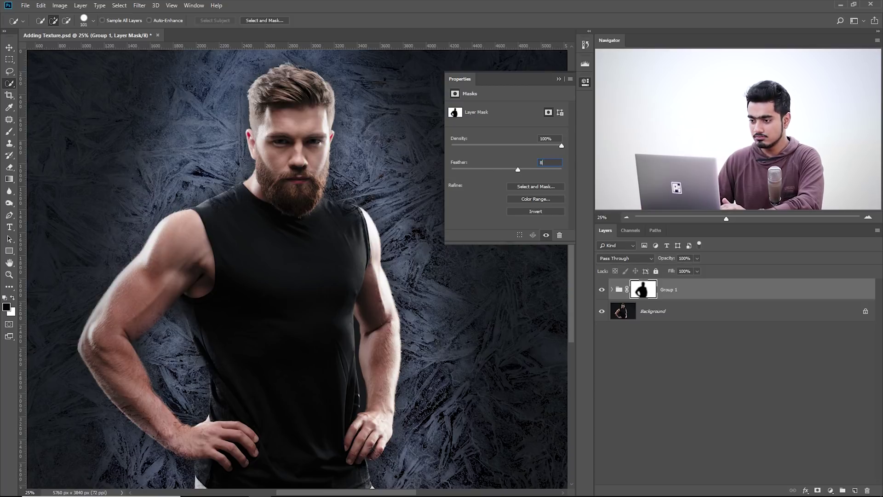
pyautogui.scroll(-1, 363, 221)
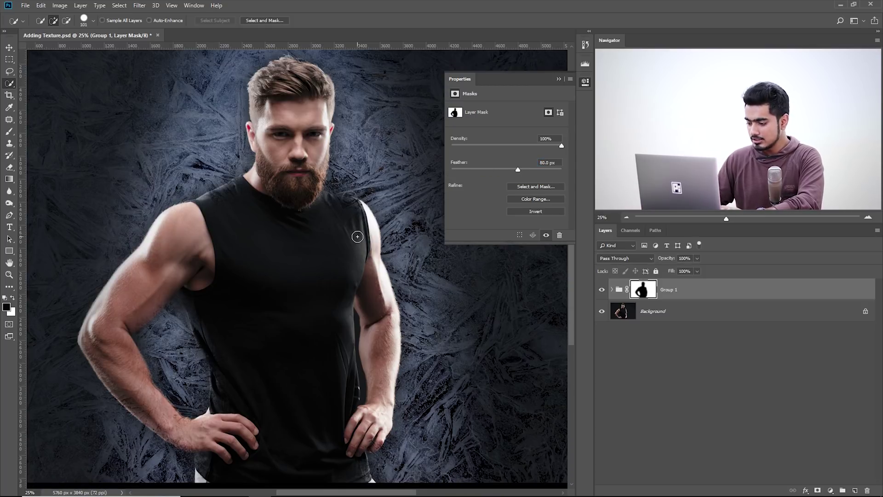
pyautogui.scroll(-1, 358, 237)
pyautogui.scroll(1, 357, 236)
pyautogui.scroll(-1, 357, 237)
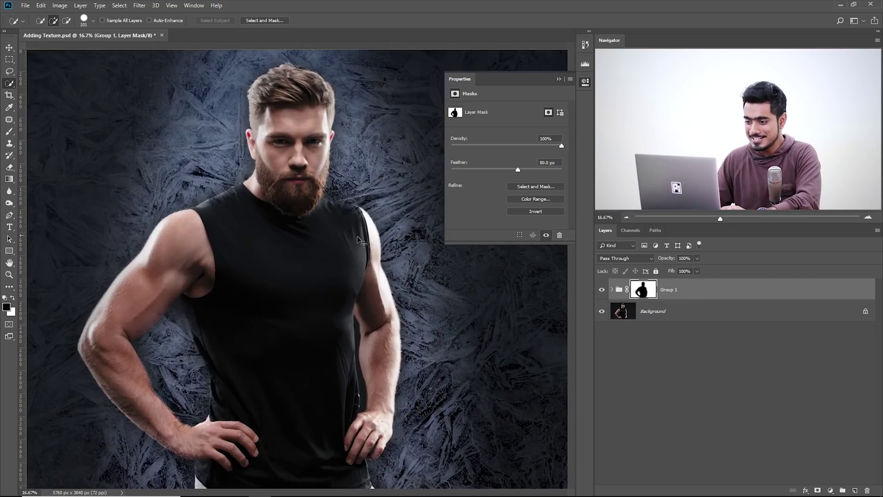
pyautogui.hotkey('ctrl', '+')
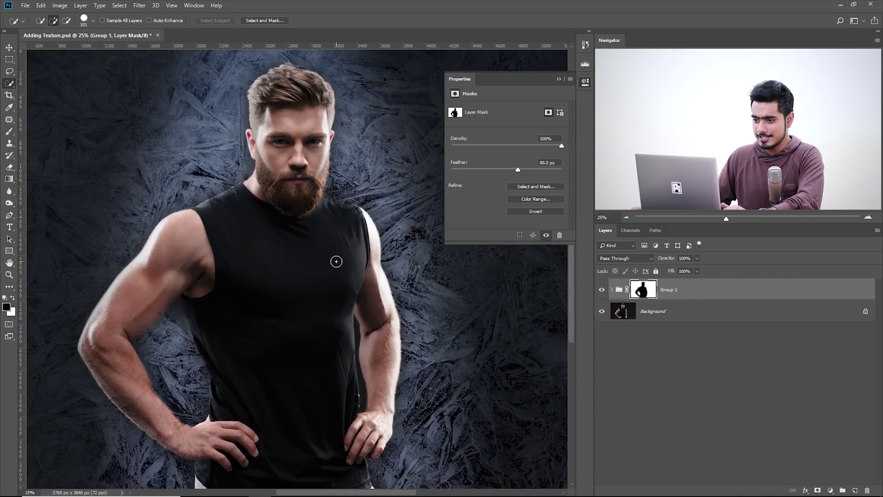
pyautogui.hotkey('ctrl', '-')
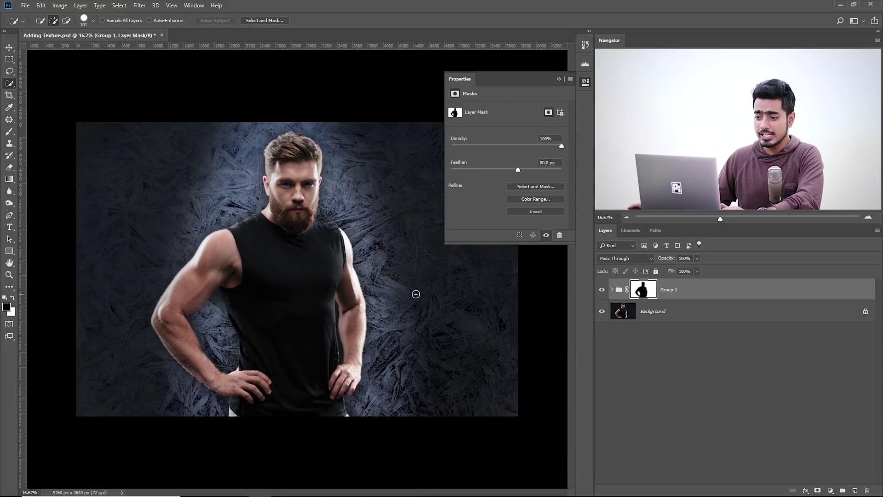
# Step: Lower the Levels 2 output white level to 9 to darken the edges
pyautogui.click(613, 290)
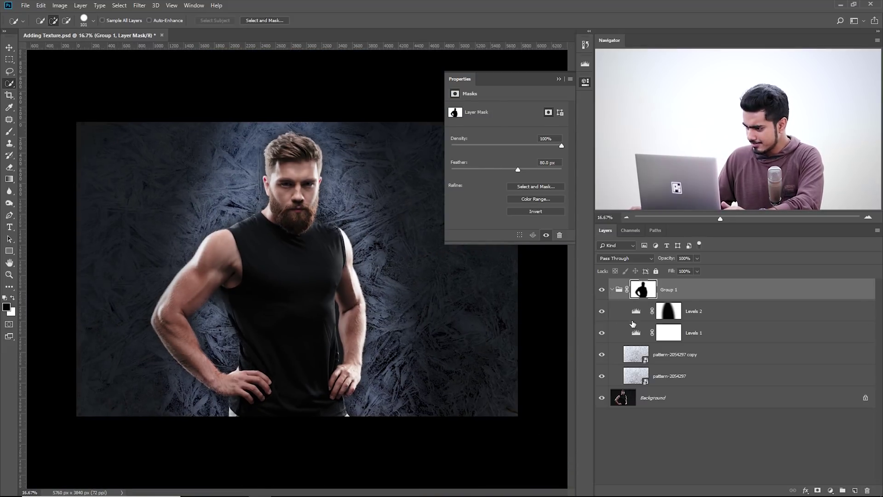
pyautogui.click(637, 311)
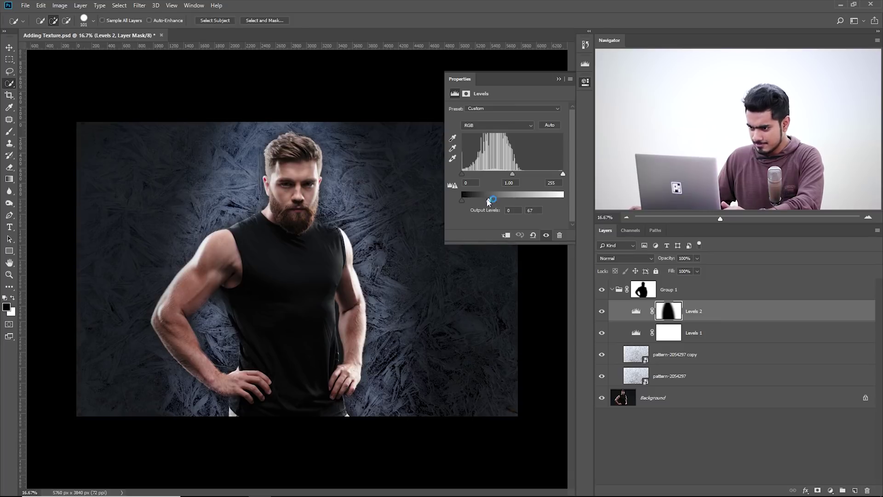
pyautogui.moveTo(489, 201); pyautogui.dragTo(465, 199)
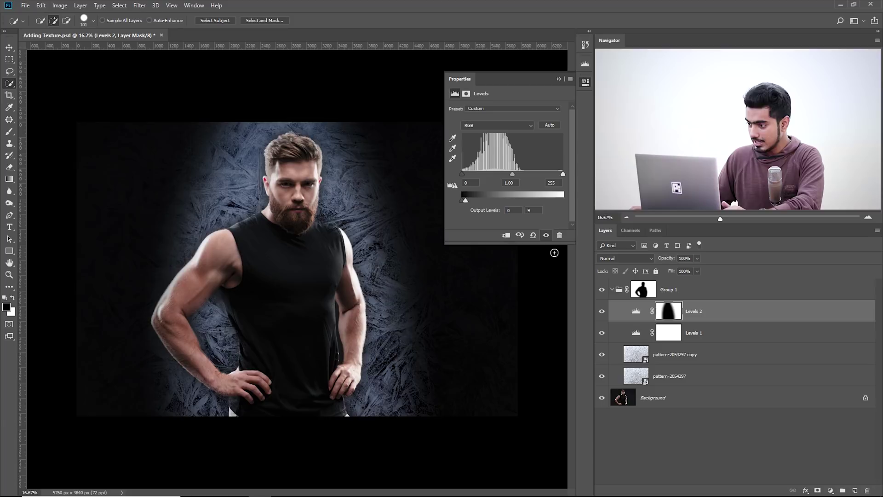
# Step: Set the Levels 2 mask feather to 400 px
pyautogui.click(671, 315)
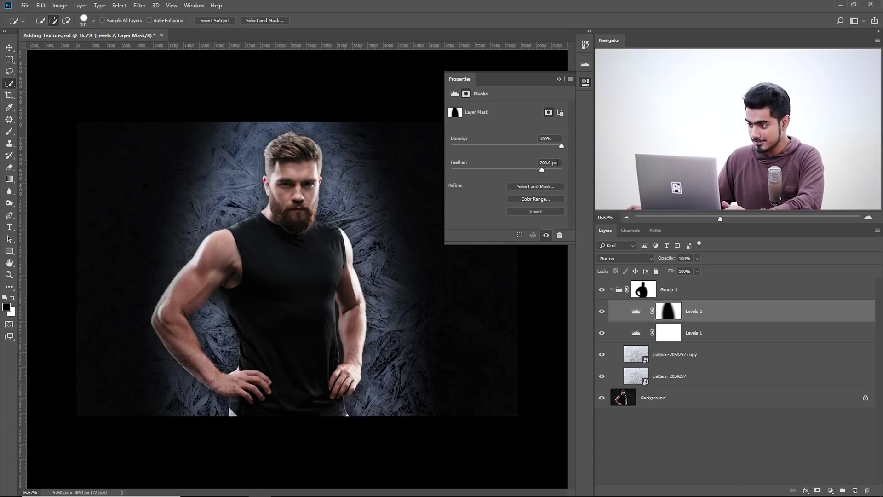
pyautogui.click(557, 162)
pyautogui.write('4')
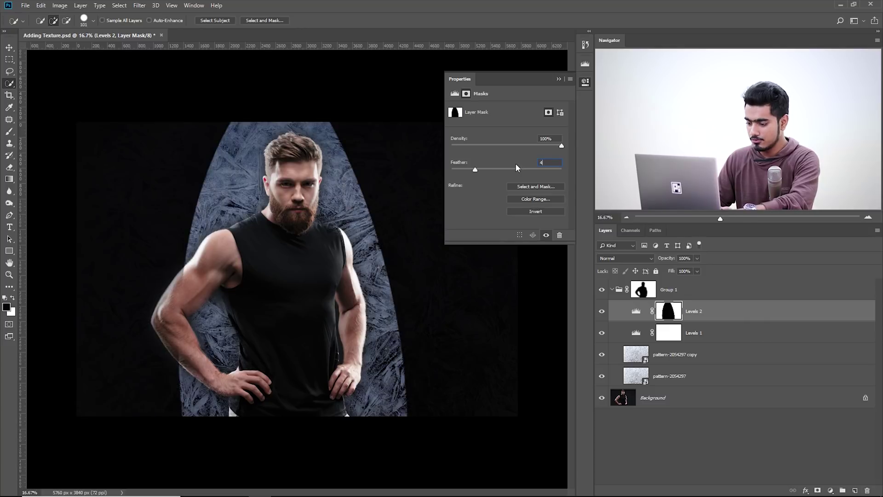
pyautogui.write('50')
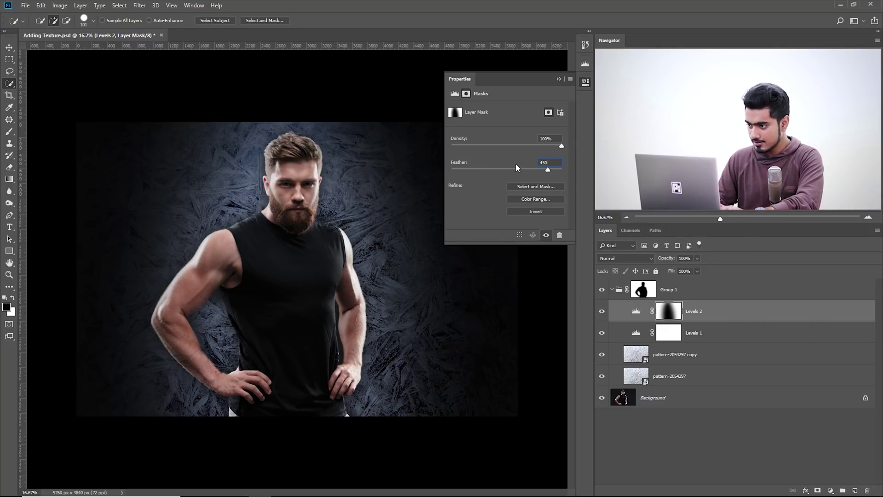
pyautogui.press('BackSpace')
pyautogui.press('BackSpace')
pyautogui.write('00')
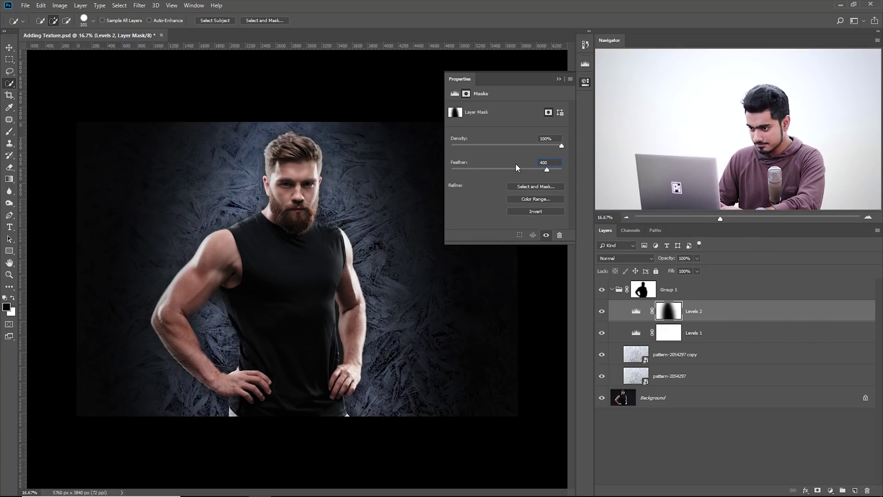
pyautogui.press('Return')
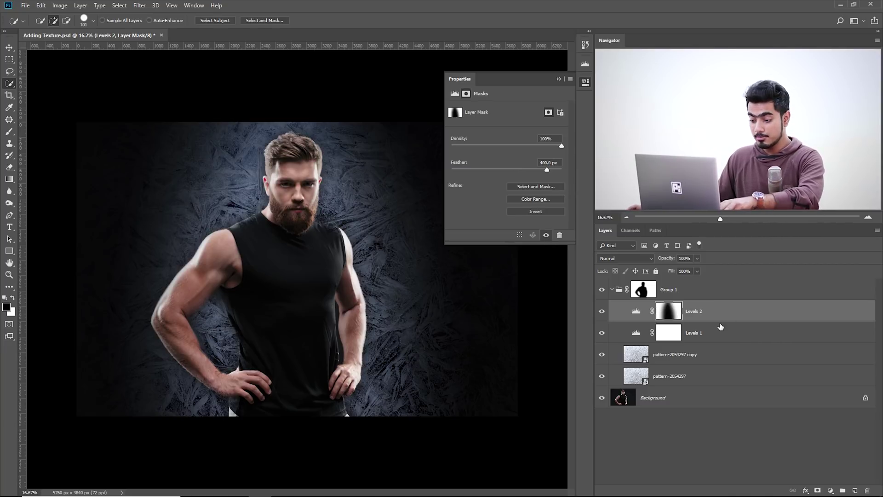
# Step: Distort the Levels 2 mask, pulling its top corners inward and lowering the top edge
pyautogui.hotkey('ctrl', 't')
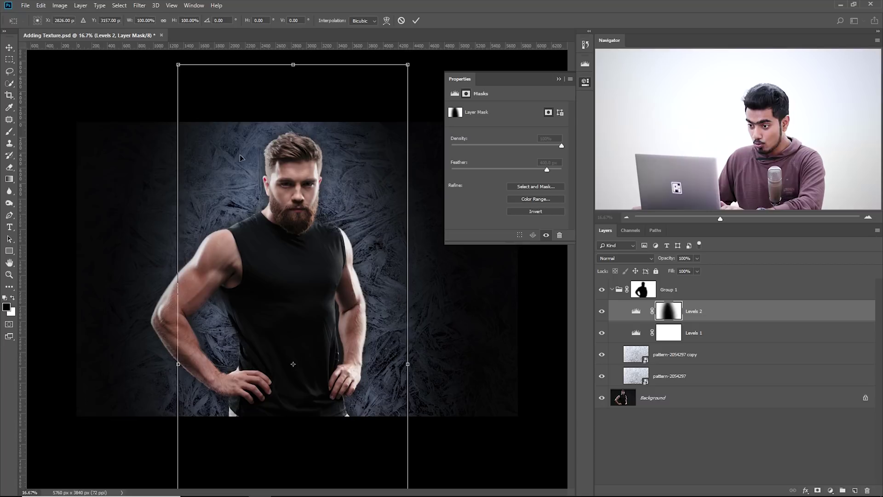
pyautogui.rightClick(282, 201)
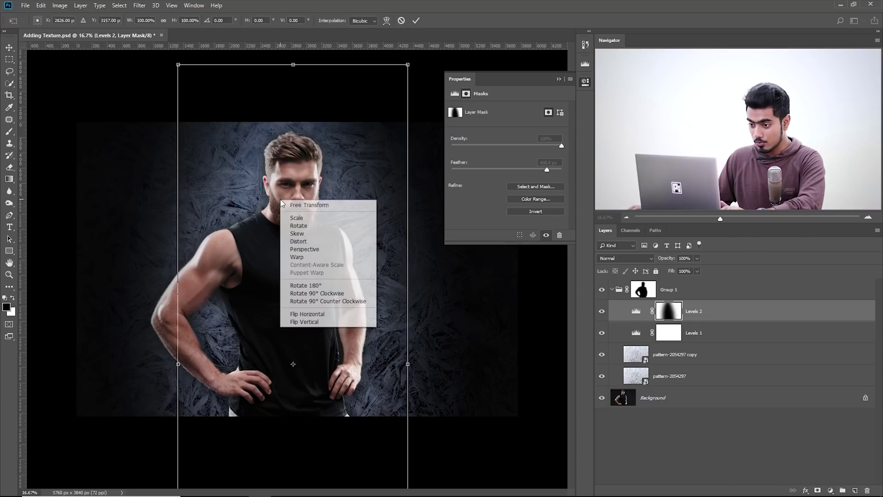
pyautogui.click(304, 246)
pyautogui.moveTo(179, 65)
pyautogui.mouseDown()
pyautogui.moveTo(203, 66)
pyautogui.moveTo(191, 74)
pyautogui.mouseUp()
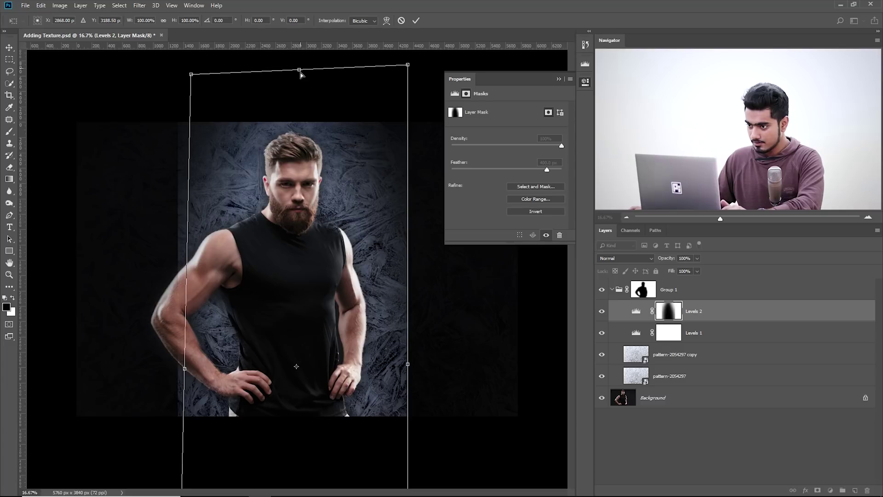
pyautogui.moveTo(300, 72); pyautogui.dragTo(299, 101)
pyautogui.moveTo(403, 96); pyautogui.dragTo(393, 104)
pyautogui.press('Return')
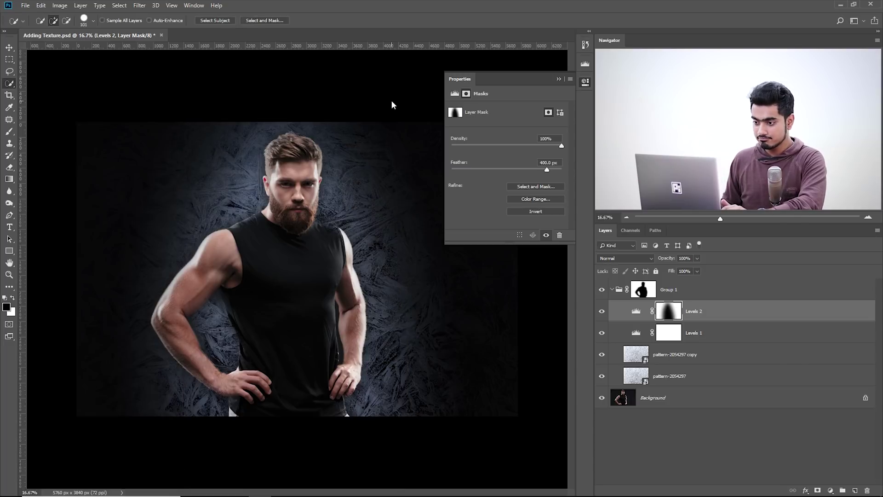
pyautogui.press('w')
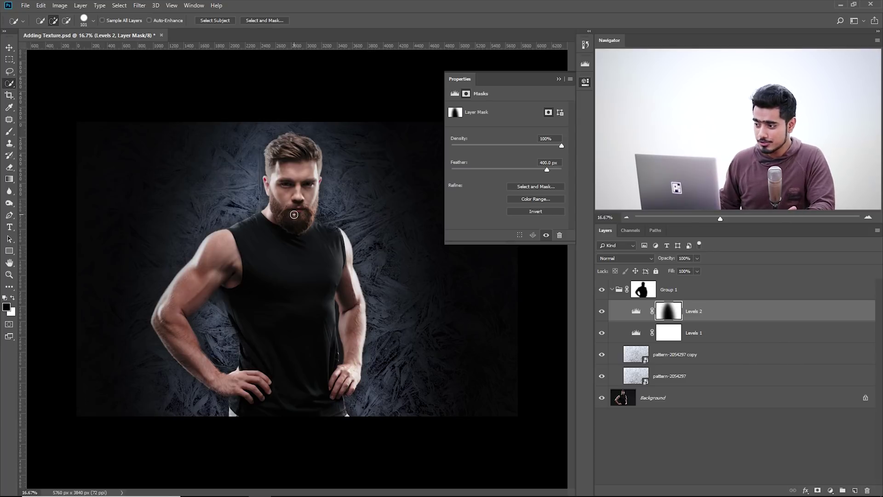
# Step: Add a Curves adjustment layer and pull in its white point to brighten the image
pyautogui.click(824, 296)
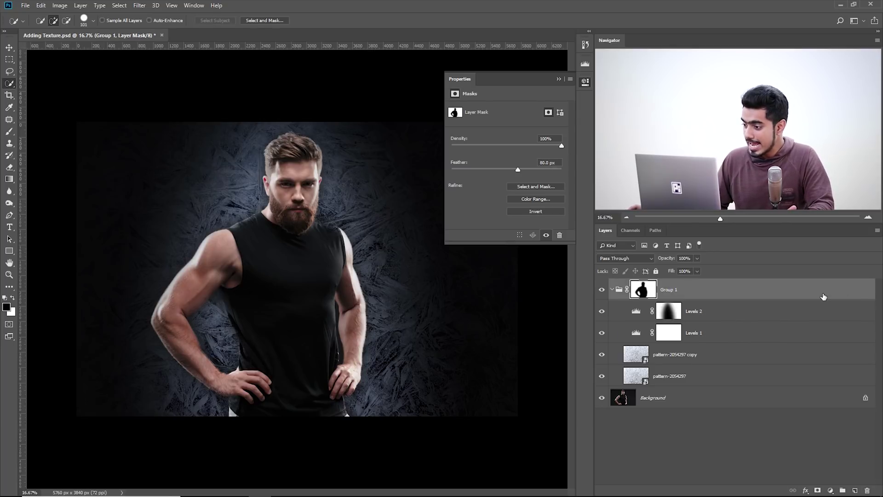
pyautogui.click(612, 290)
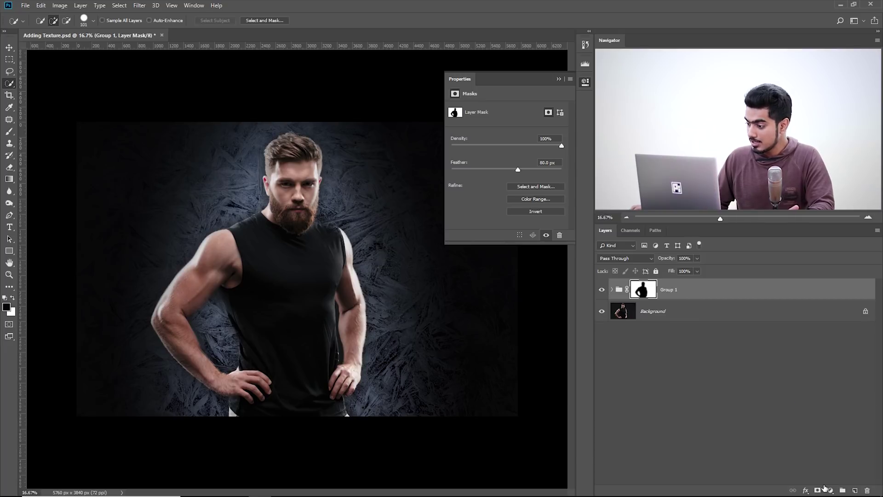
pyautogui.click(831, 490)
pyautogui.click(825, 366)
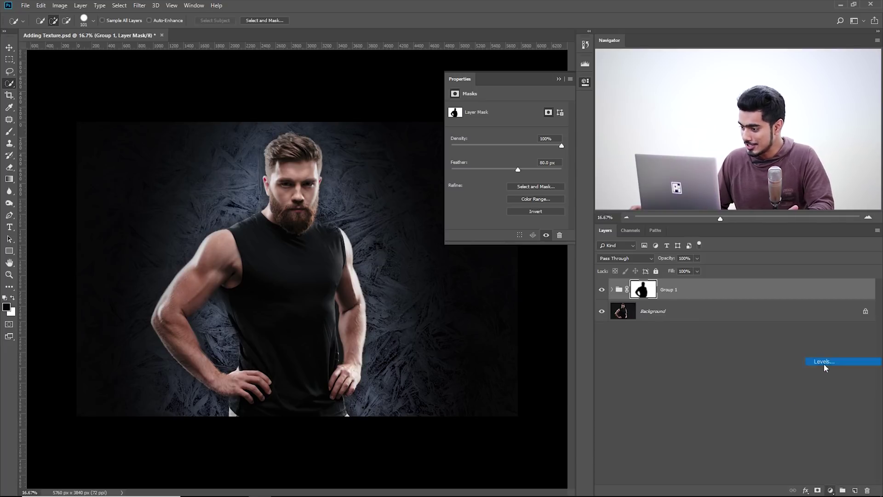
pyautogui.hotkey('ctrl', 'z')
pyautogui.click(831, 490)
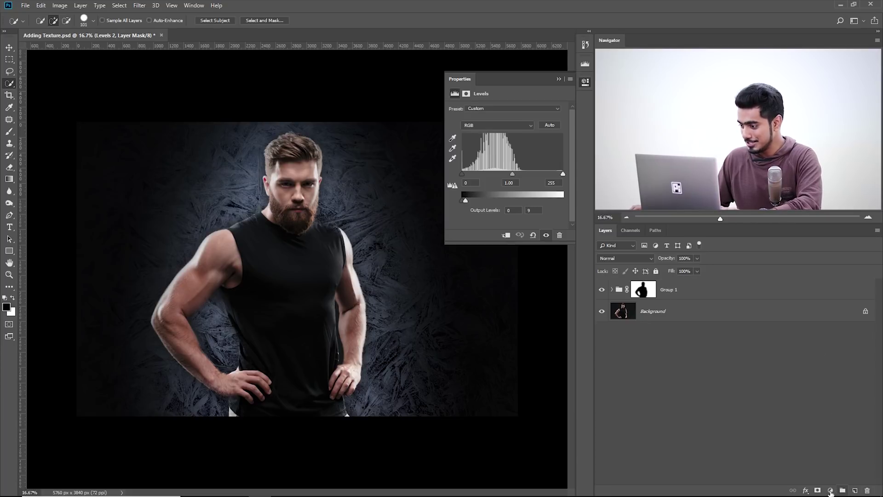
pyautogui.click(825, 373)
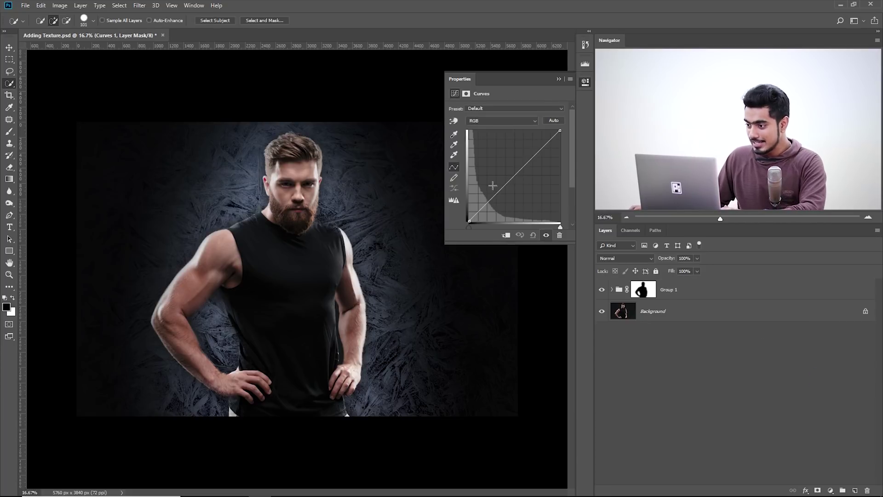
pyautogui.moveTo(561, 230); pyautogui.dragTo(532, 224)
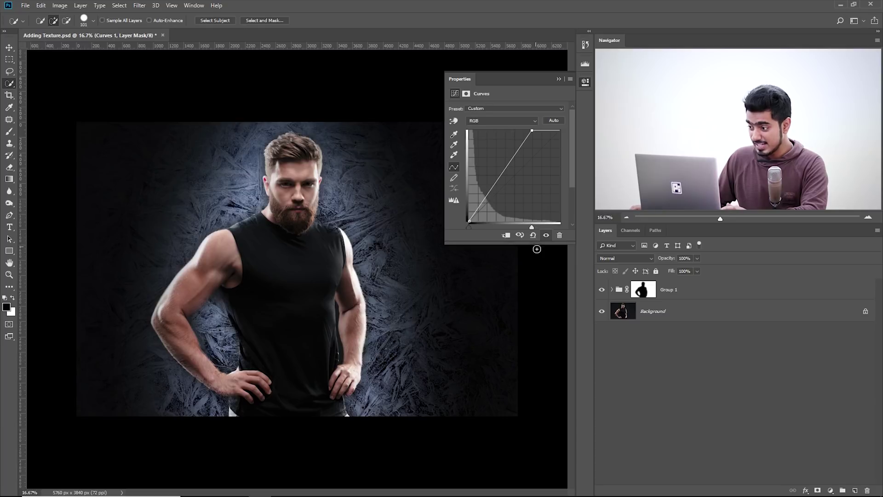
# Step: Move Curves 1 out of Group 1 so it sits above the group
pyautogui.click(612, 289)
pyautogui.moveTo(700, 301); pyautogui.dragTo(700, 280)
pyautogui.click(612, 313)
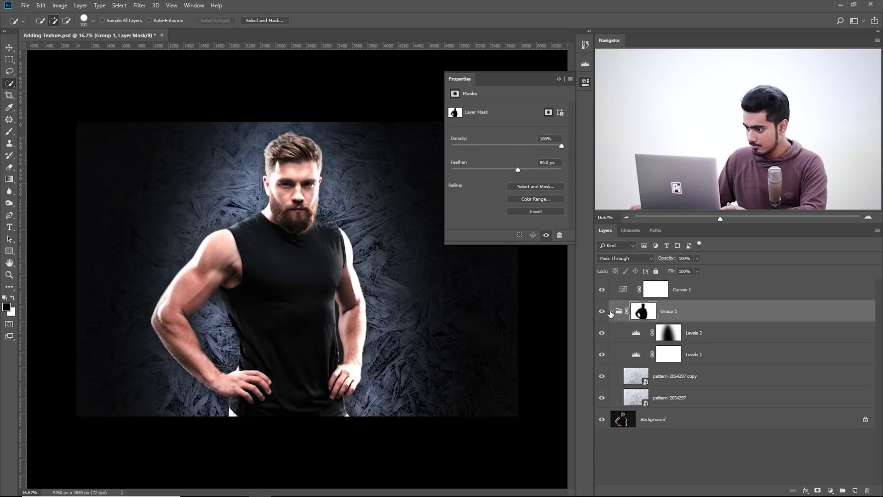
pyautogui.click(612, 312)
pyautogui.click(617, 291)
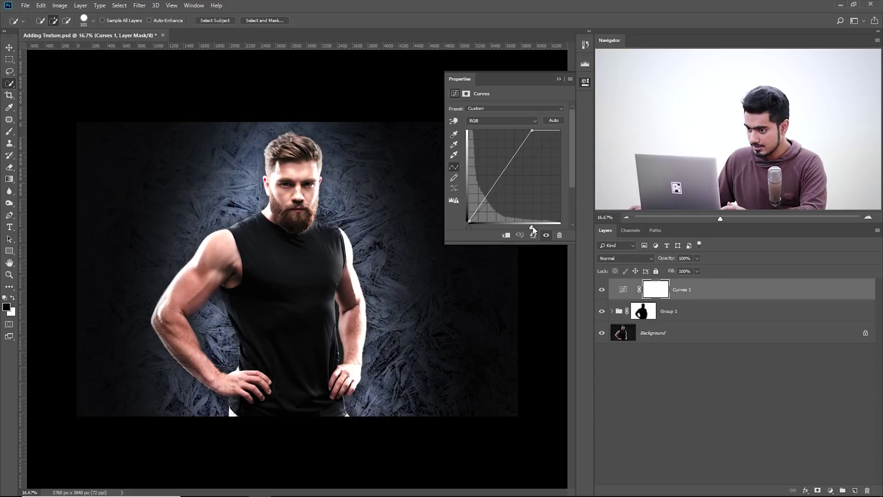
# Step: Fine-tune the white point and add midtone points bending the curve upward
pyautogui.moveTo(533, 228); pyautogui.dragTo(548, 228)
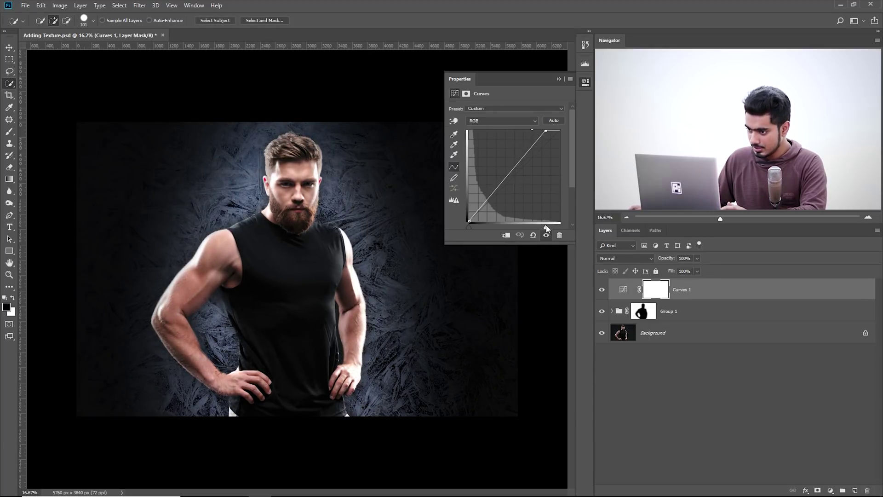
pyautogui.moveTo(520, 162); pyautogui.dragTo(518, 156)
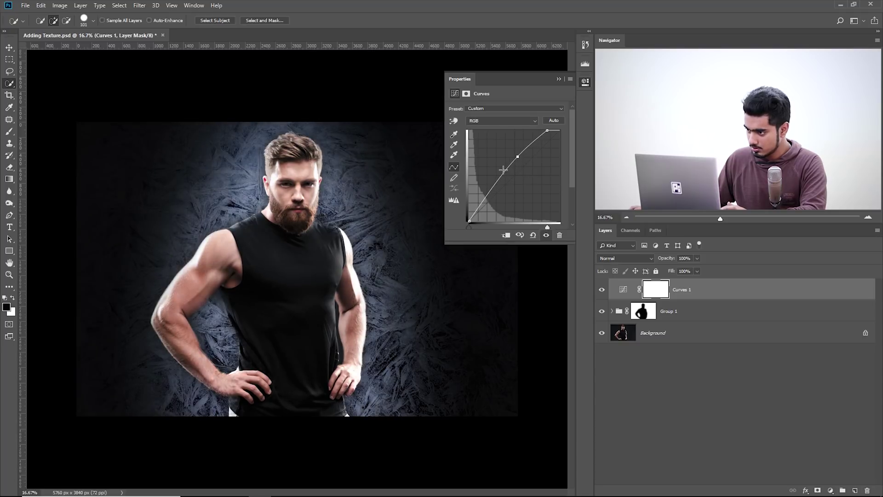
pyautogui.click(502, 176)
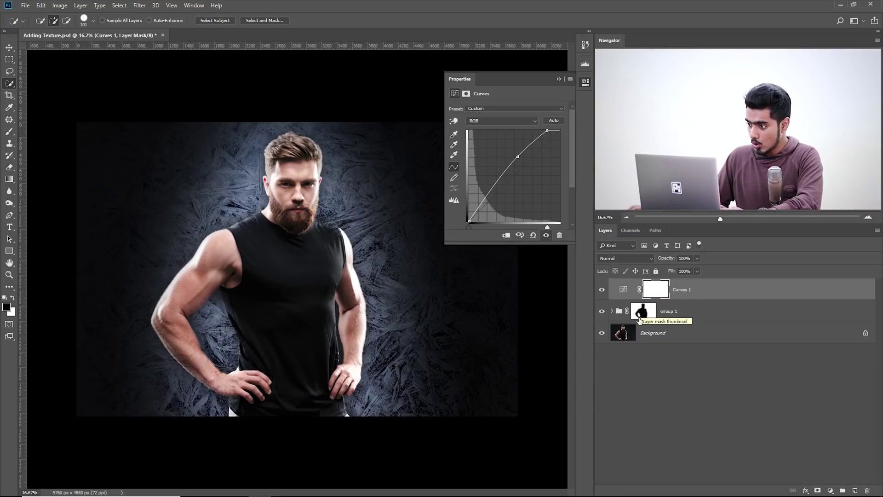
# Step: Copy Group 1's silhouette mask onto Curves 1, replacing its mask, and invert it
pyautogui.moveTo(643, 313); pyautogui.dragTo(658, 295)
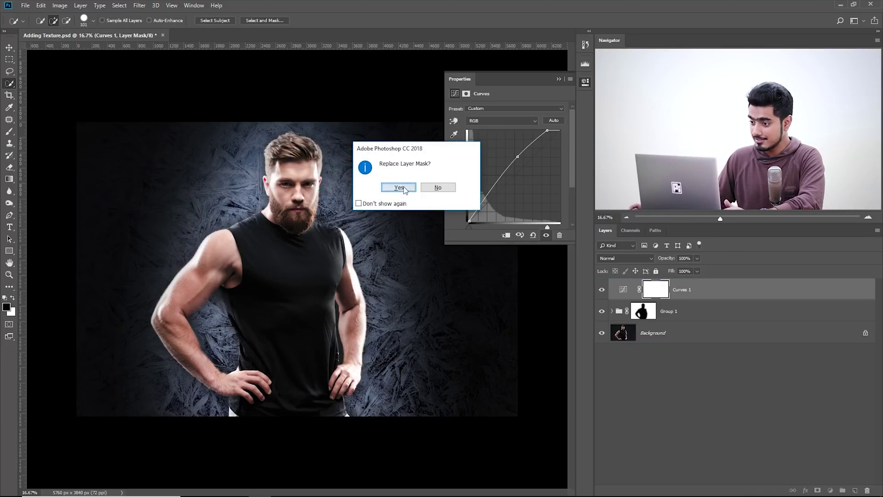
pyautogui.click(399, 187)
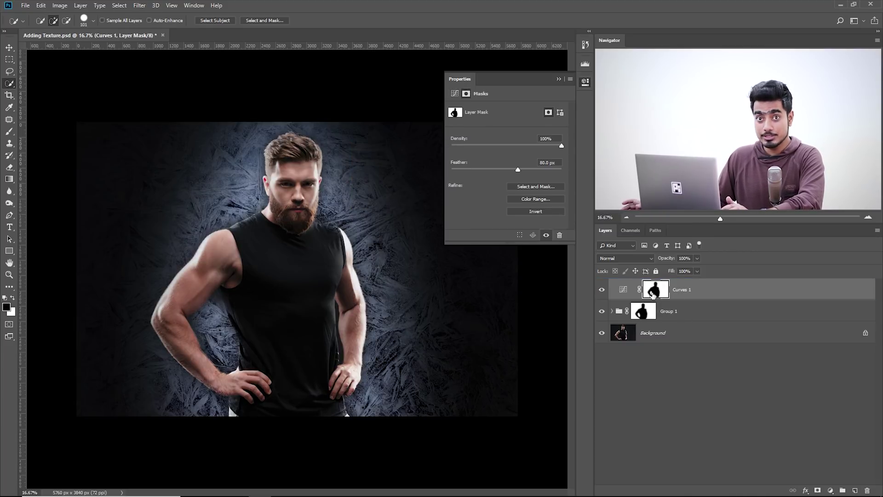
pyautogui.hotkey('ctrl', 'i')
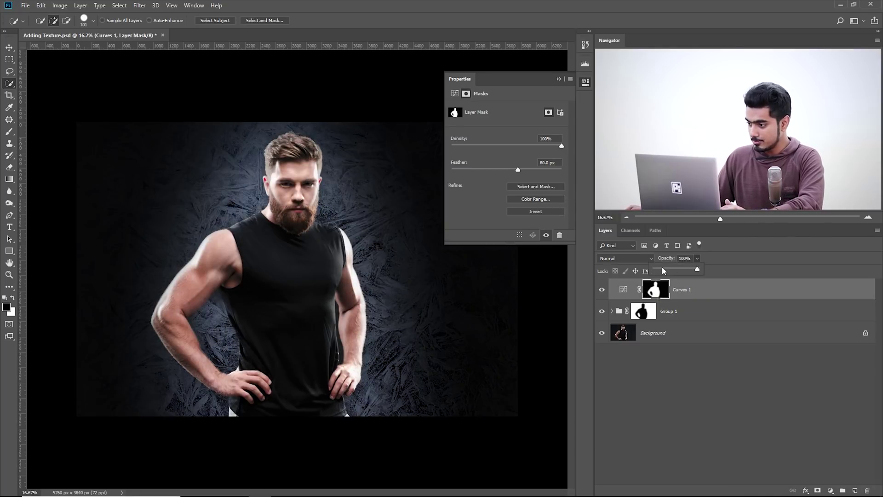
# Step: Lower Curves 1 opacity to 60% and toggle the Background layer to compare
pyautogui.moveTo(664, 270); pyautogui.dragTo(676, 269)
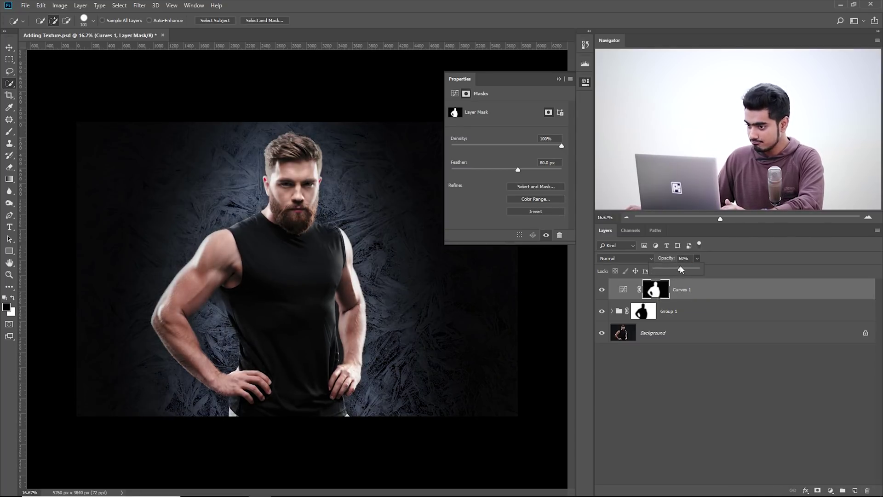
pyautogui.click(604, 335)
pyautogui.click(602, 333)
pyautogui.click(602, 333)
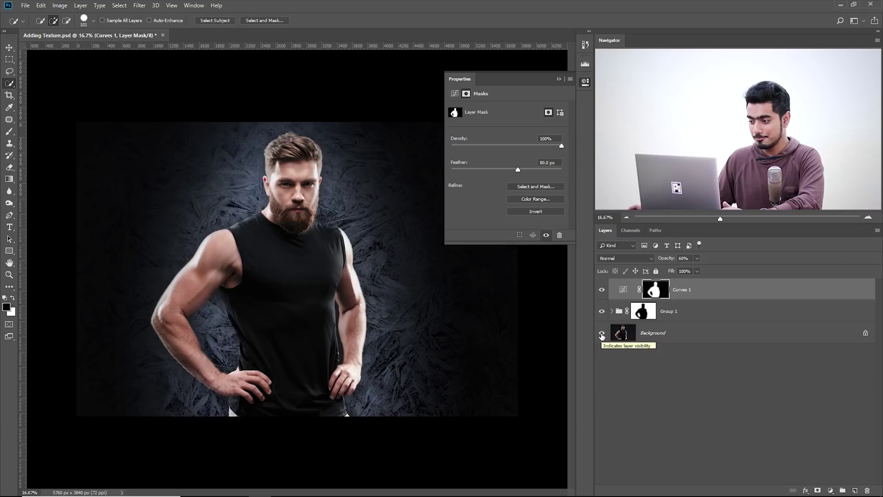
pyautogui.click(612, 311)
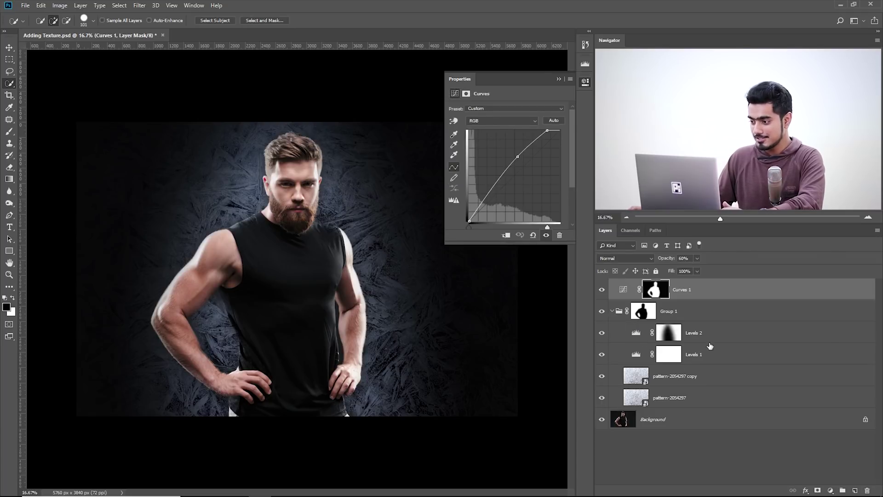
pyautogui.click(710, 341)
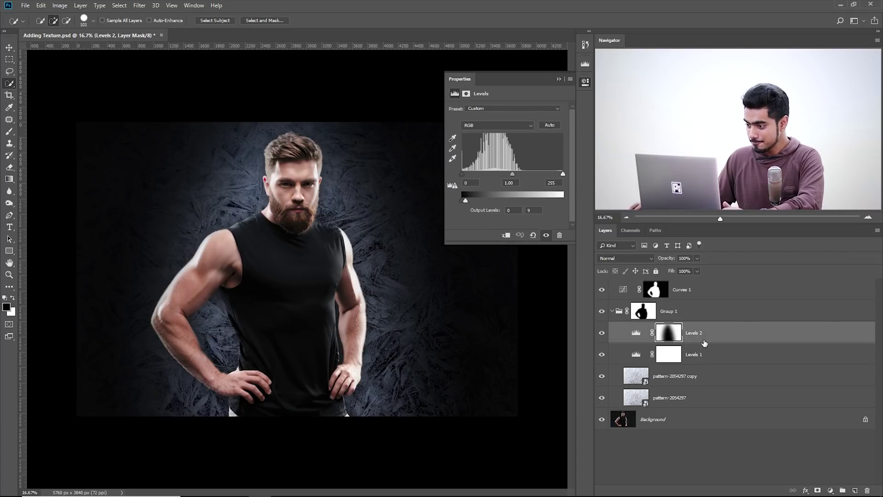
# Step: Add Levels 3 above Levels 2, raise the Blue channel's white input to 235, then select Red
pyautogui.click(830, 490)
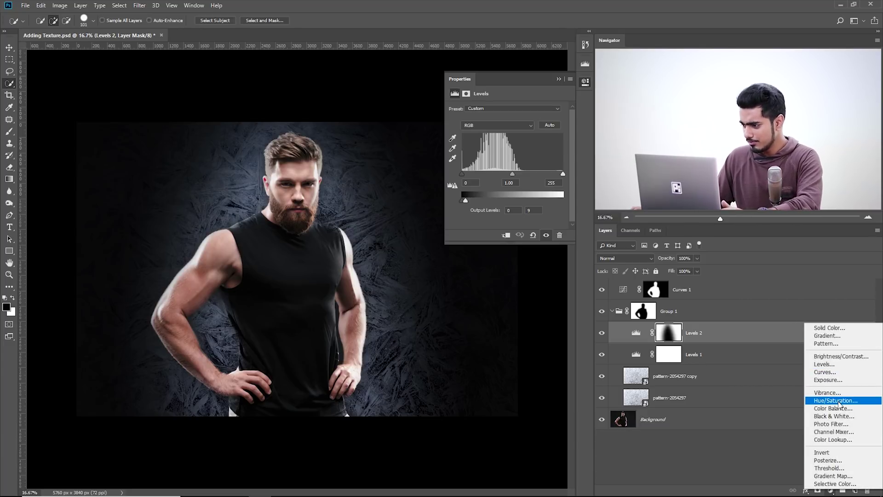
pyautogui.click(824, 364)
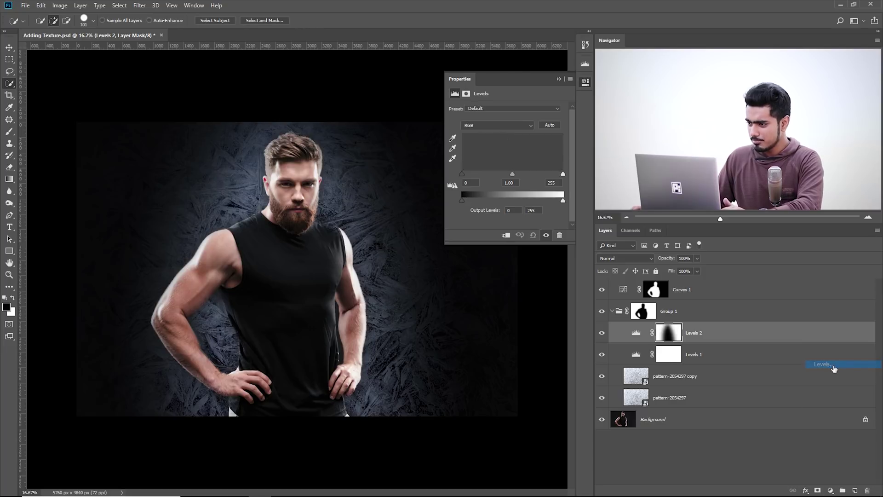
pyautogui.click(497, 125)
pyautogui.click(479, 146)
pyautogui.moveTo(462, 174); pyautogui.dragTo(495, 174)
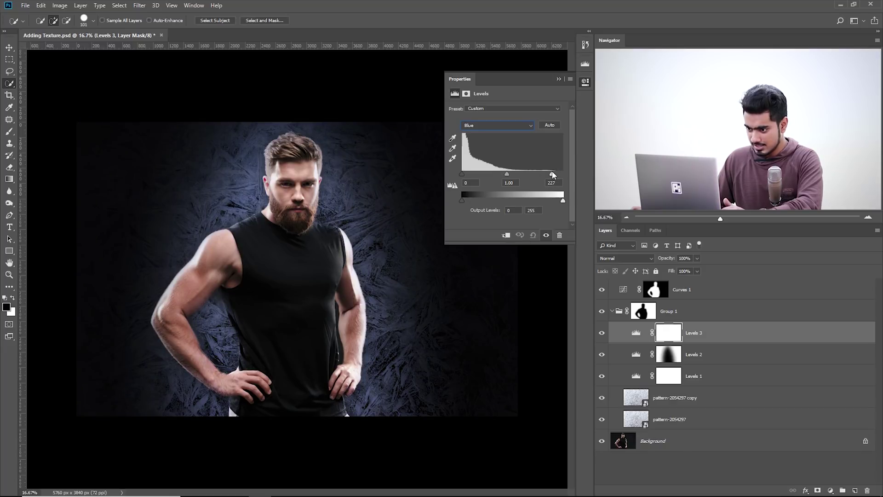
pyautogui.click(500, 126)
pyautogui.click(506, 138)
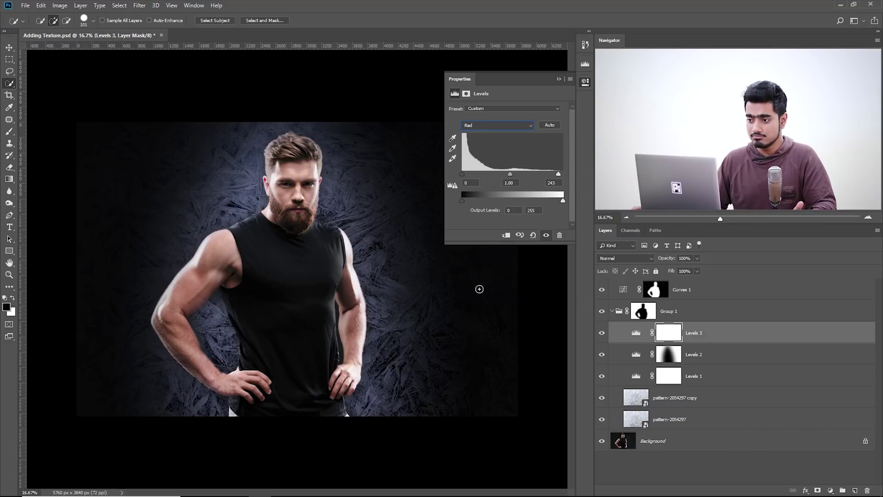
# Step: Reset the pasteboard colour around the canvas to the Default gray
pyautogui.rightClick(313, 81)
pyautogui.click(333, 86)
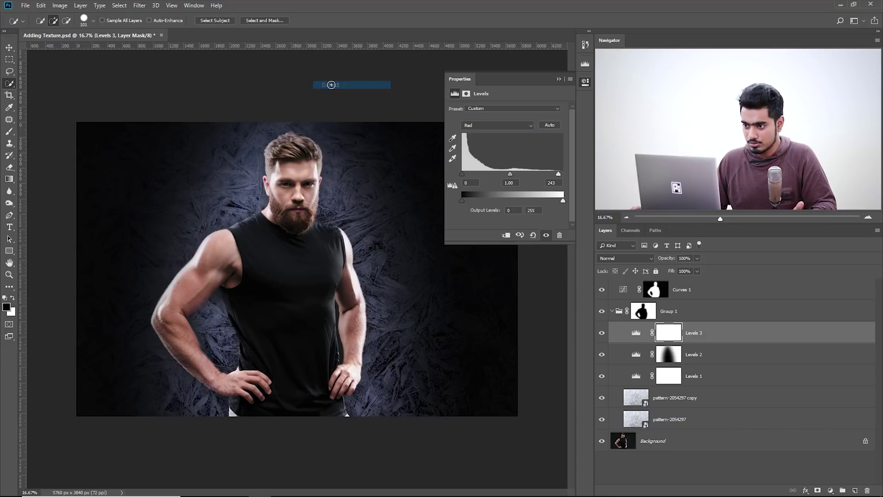